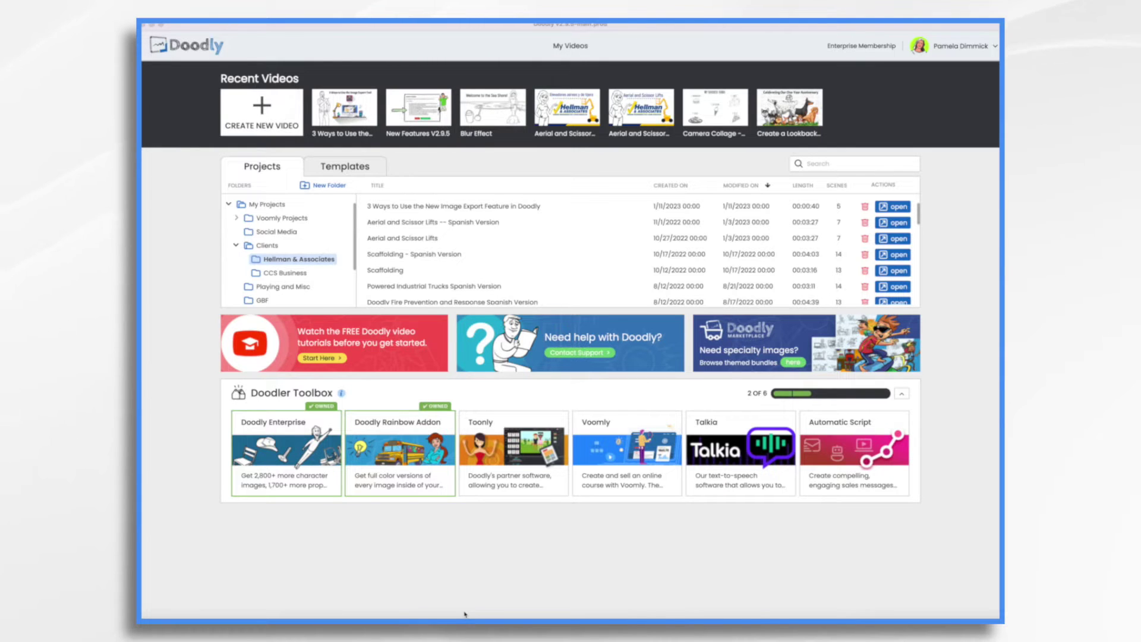
Create a video named 'New listing' from the Real Estate - Newest Listing template
{"action": "left_click", "coordinate": [345, 167]}
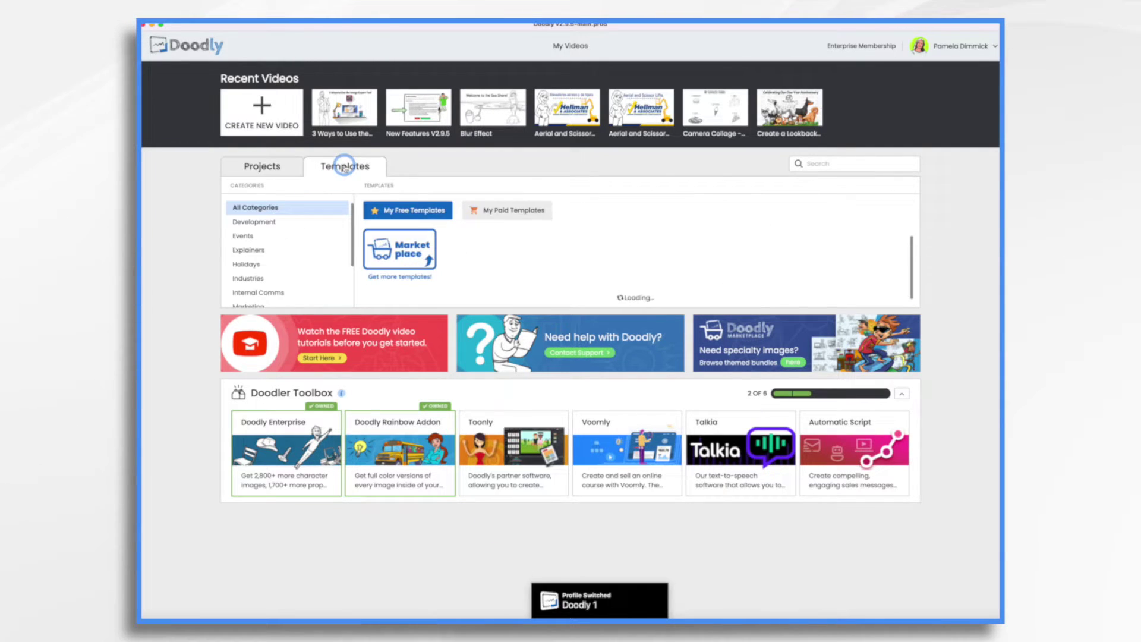
{"action": "left_click", "coordinate": [467, 255]}
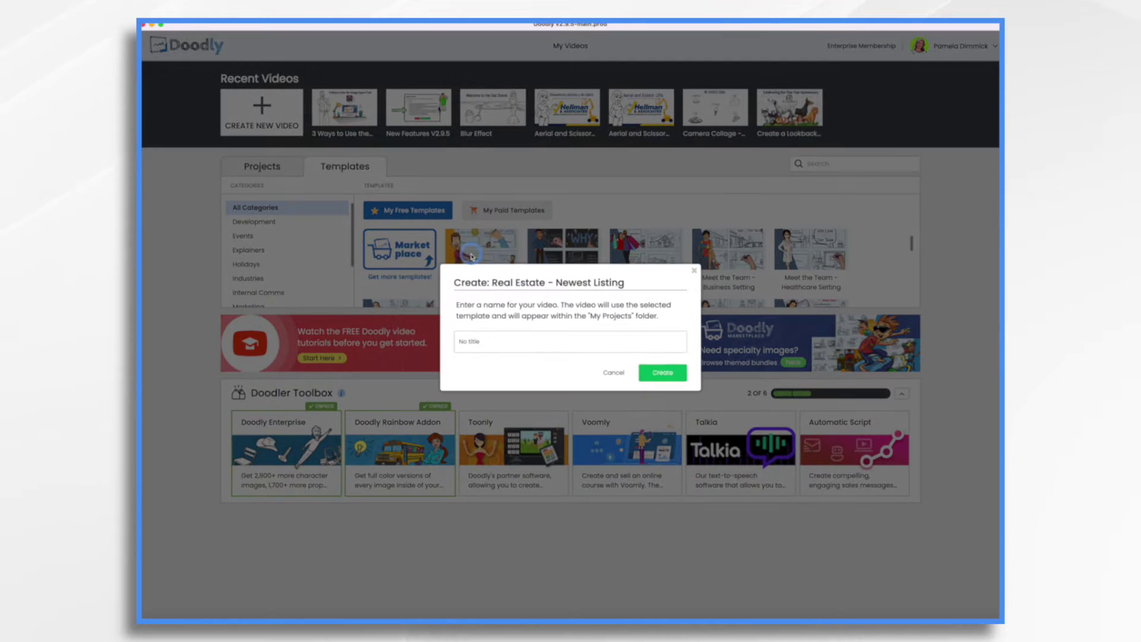
{"action": "type", "text": "New listing"}
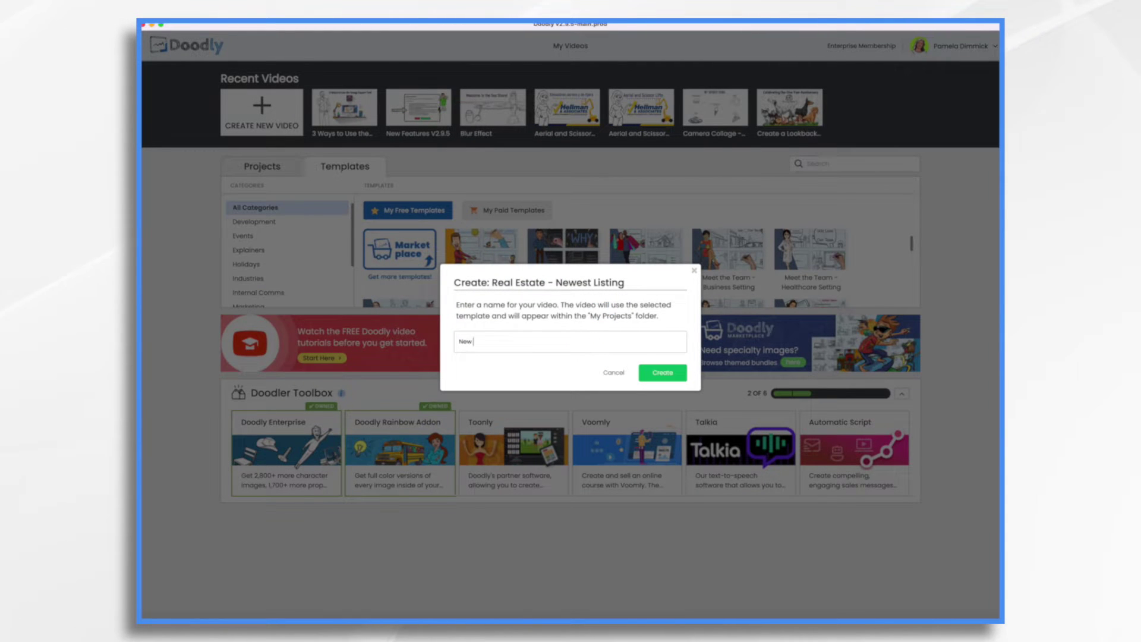
{"action": "left_click", "coordinate": [661, 372]}
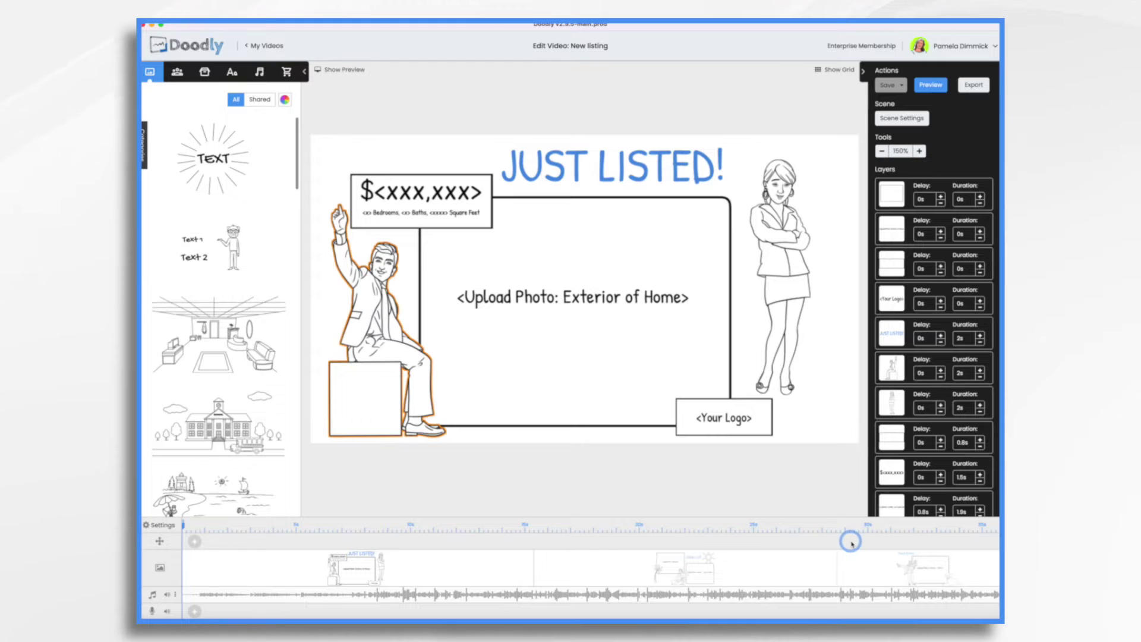
Set the JUST LISTED! scene's image export to a new Desktop folder 'Template RE', JPEG 720p
{"action": "right_click", "coordinate": [424, 565]}
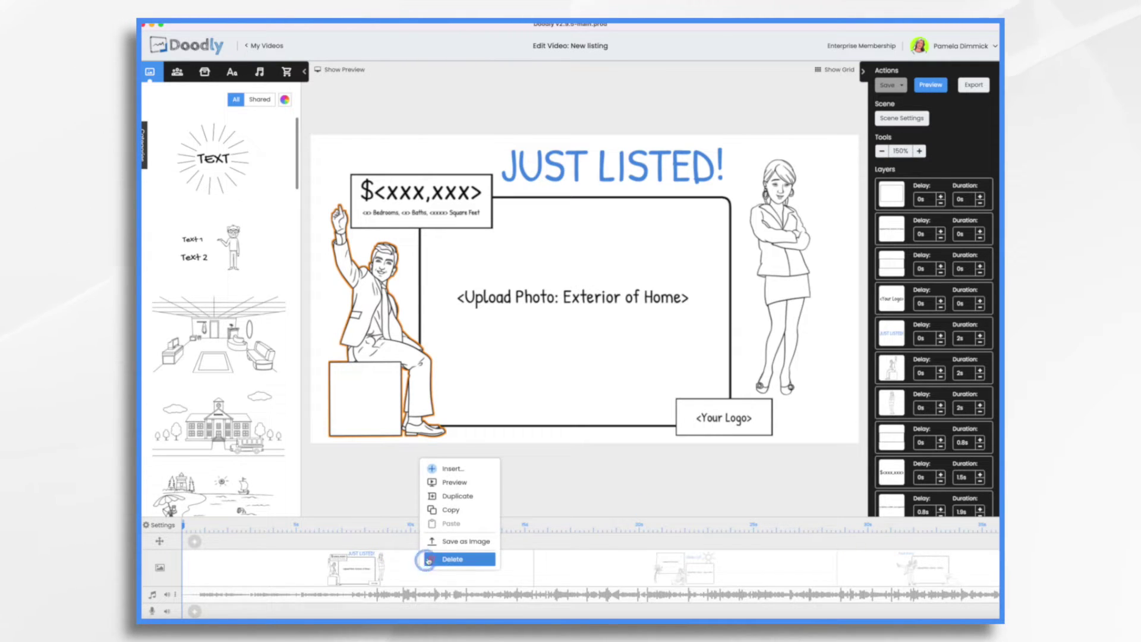
{"action": "left_click", "coordinate": [433, 542]}
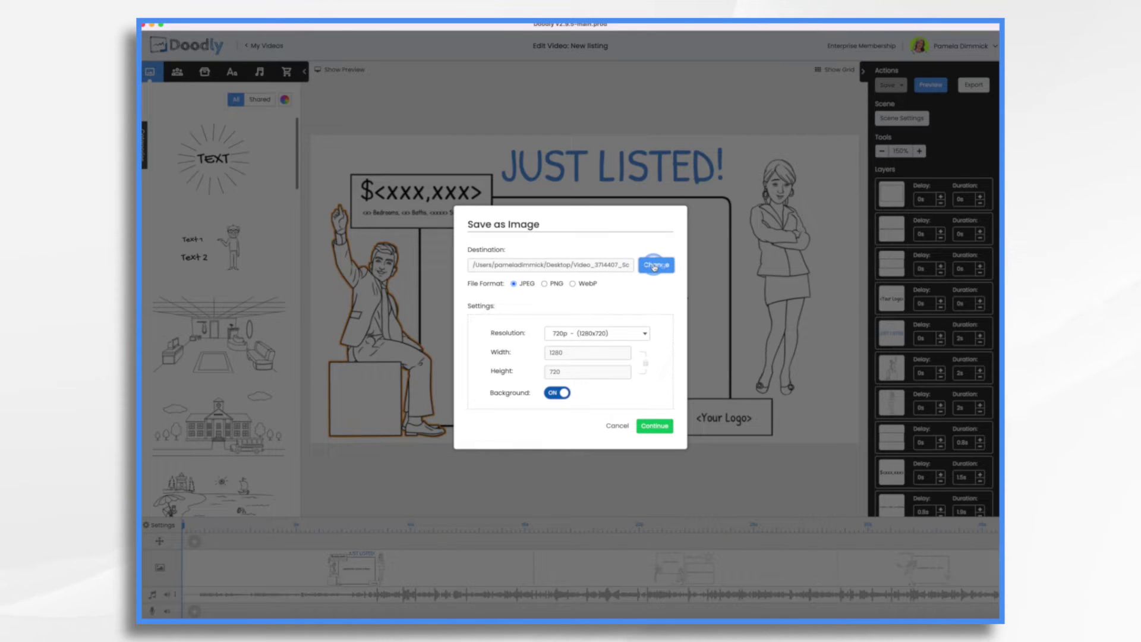
{"action": "left_click", "coordinate": [654, 265]}
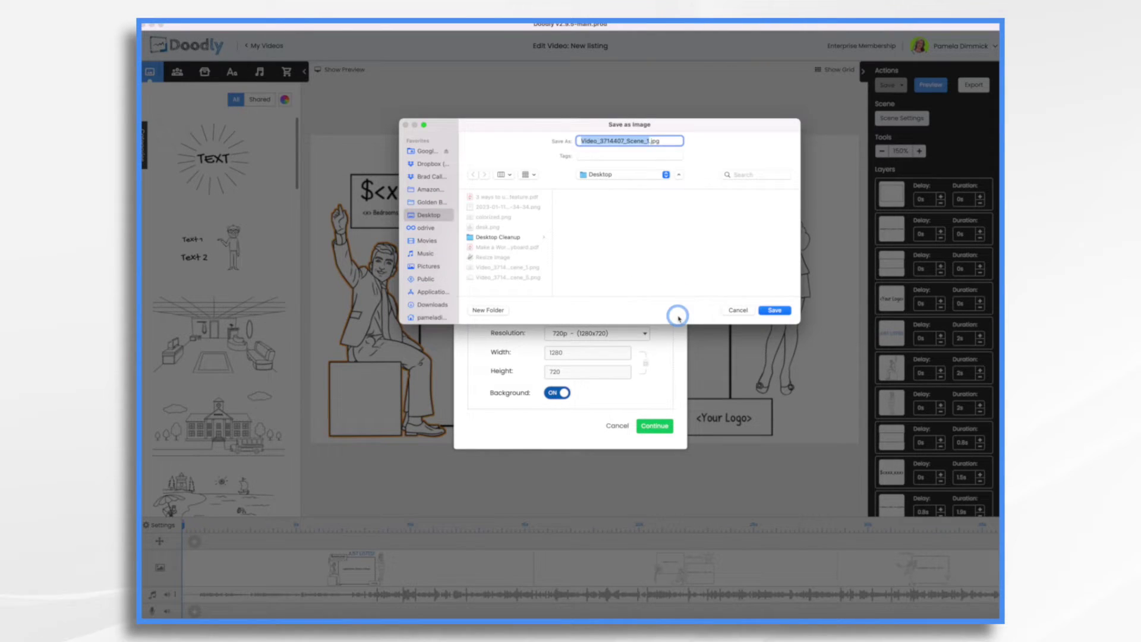
{"action": "left_click", "coordinate": [495, 312]}
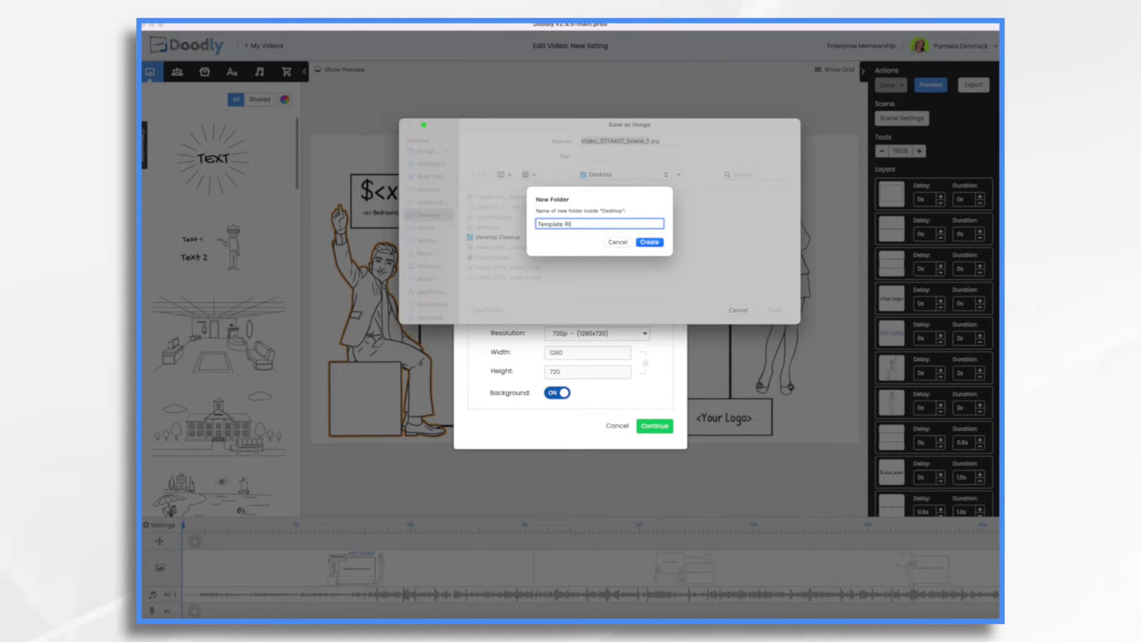
{"action": "left_click", "coordinate": [650, 241]}
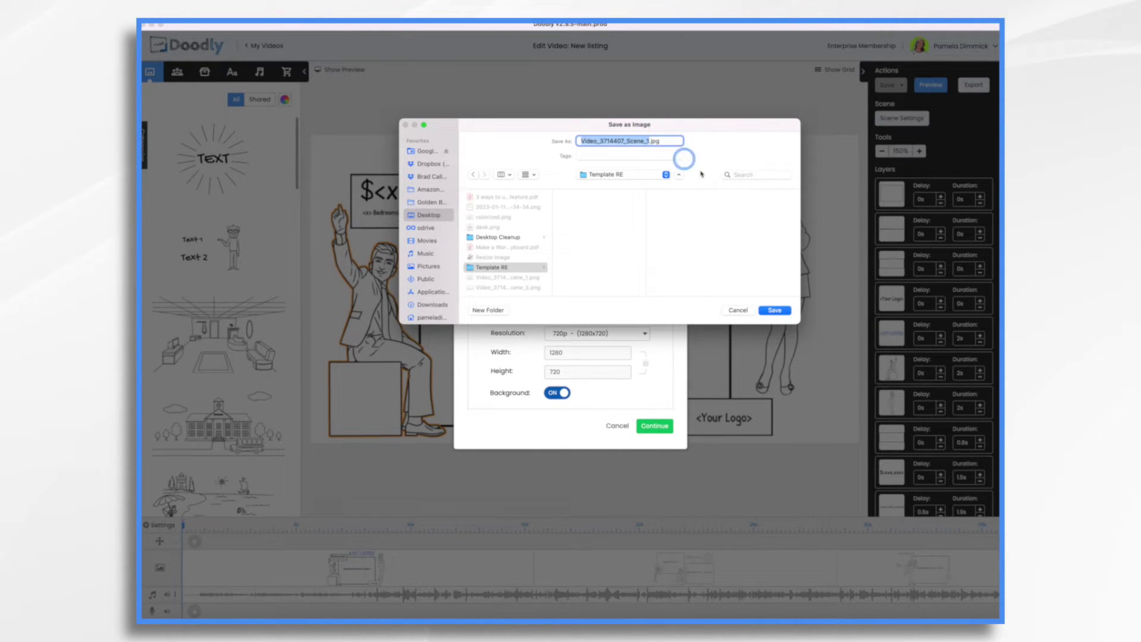
{"action": "left_click", "coordinate": [779, 309]}
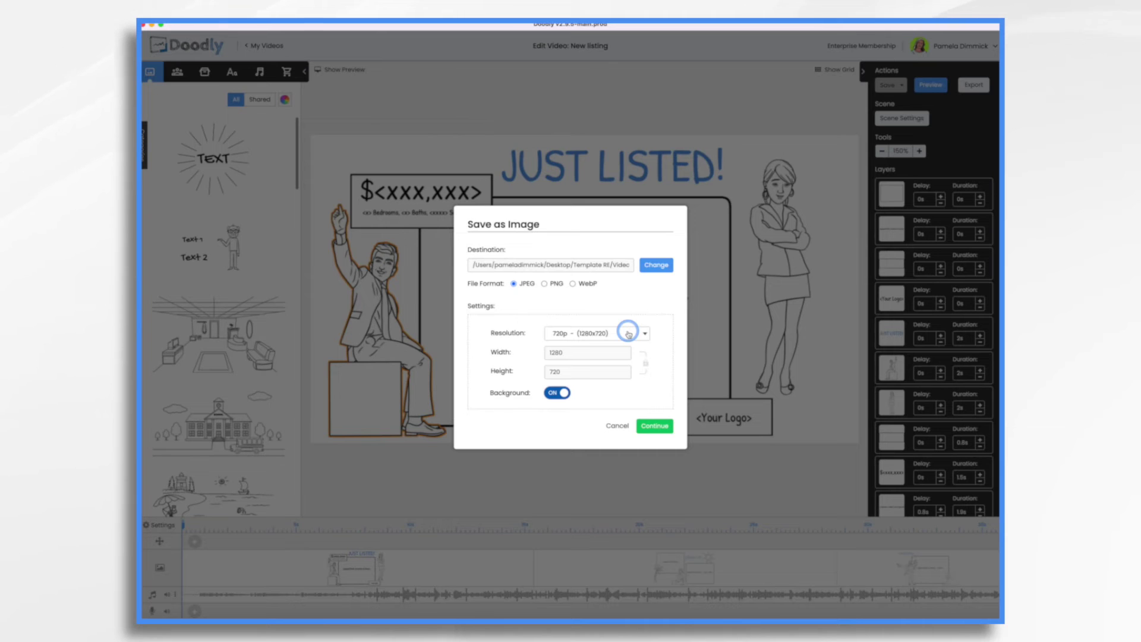
Save the JUST LISTED!, <Size> Lot and Front Entry scenes as images in Template RE
{"action": "left_click", "coordinate": [659, 427]}
{"action": "left_click", "coordinate": [540, 567]}
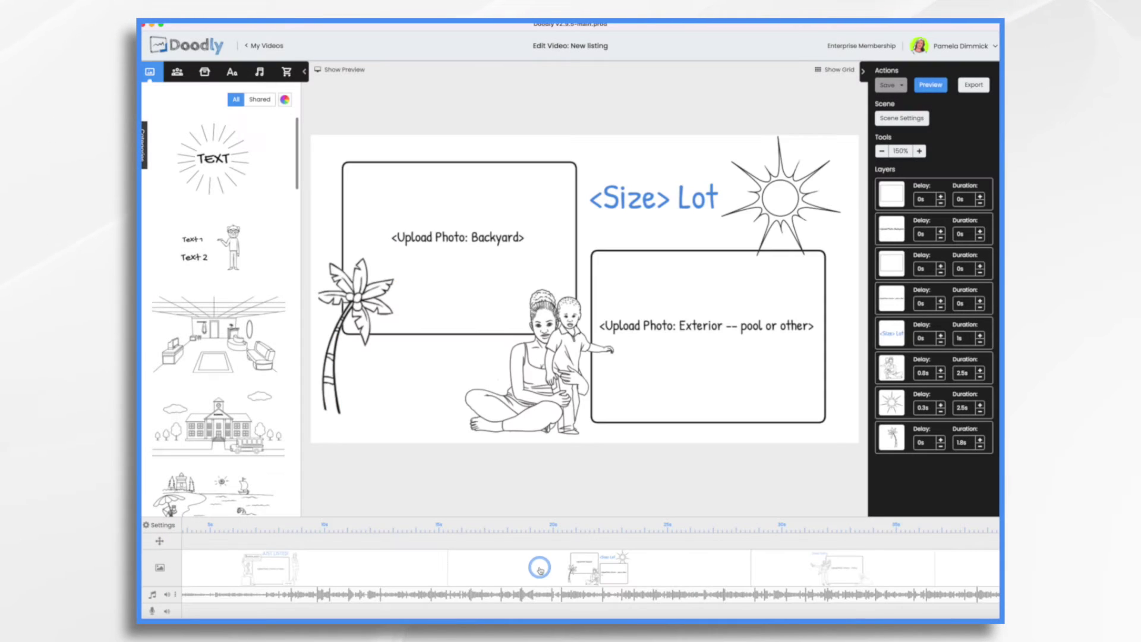
{"action": "right_click", "coordinate": [540, 568]}
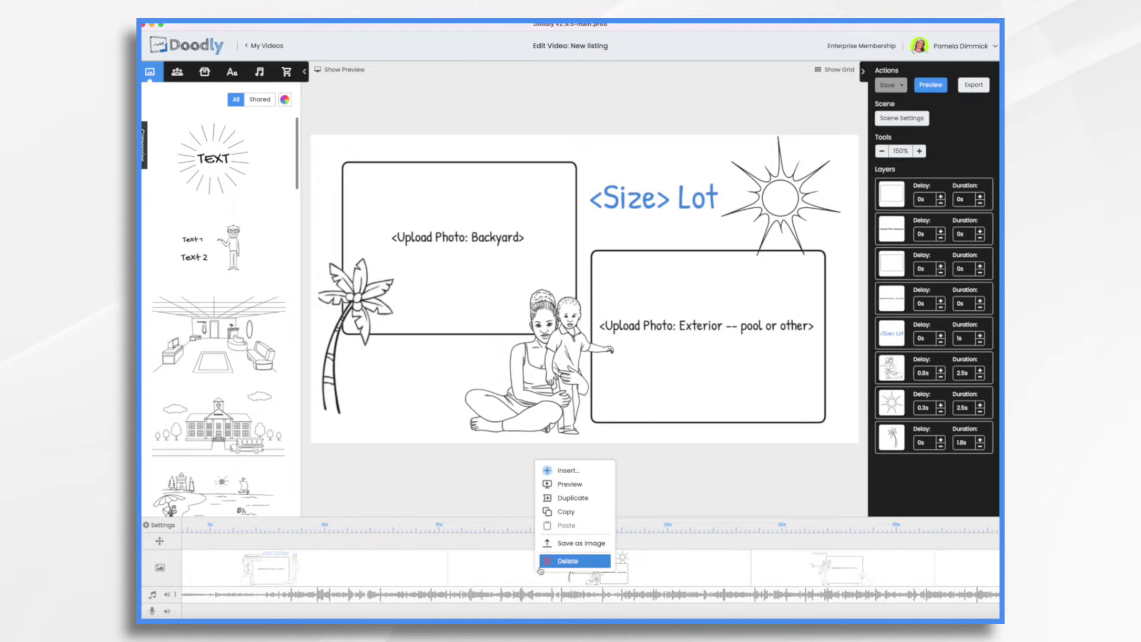
{"action": "left_click", "coordinate": [557, 542]}
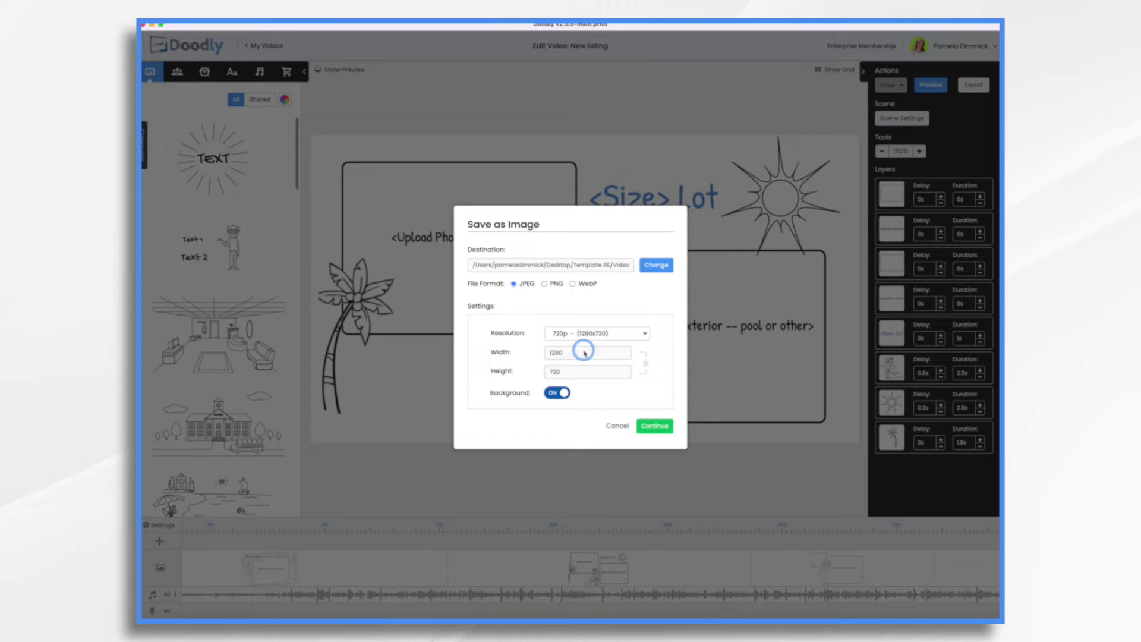
{"action": "left_click", "coordinate": [656, 426]}
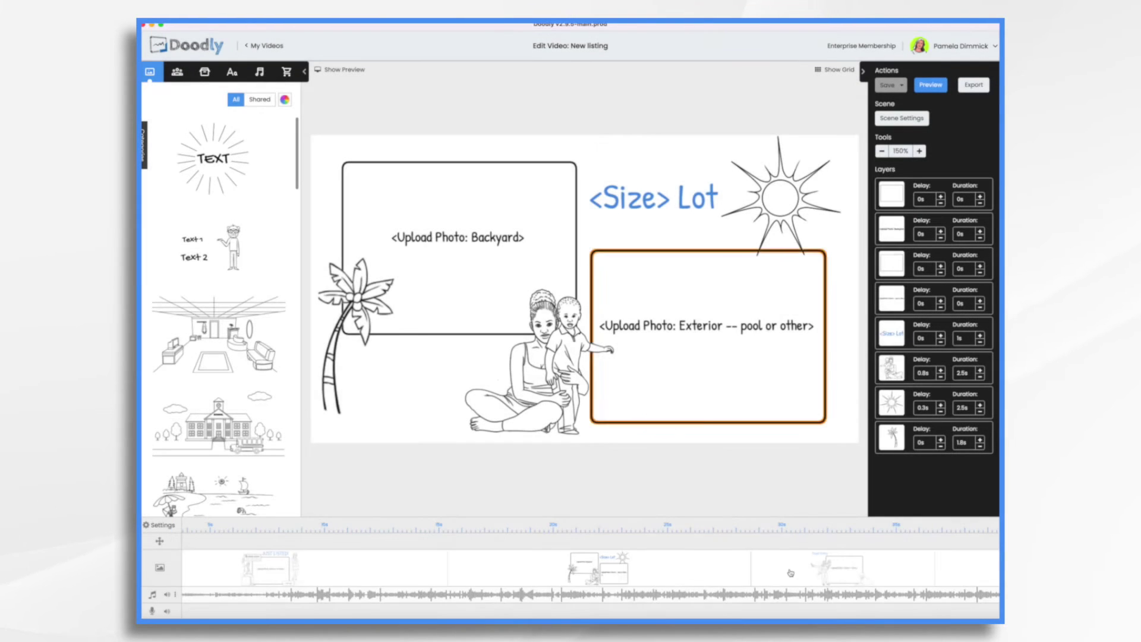
{"action": "left_click", "coordinate": [616, 576]}
{"action": "right_click", "coordinate": [560, 575]}
{"action": "left_click", "coordinate": [584, 550]}
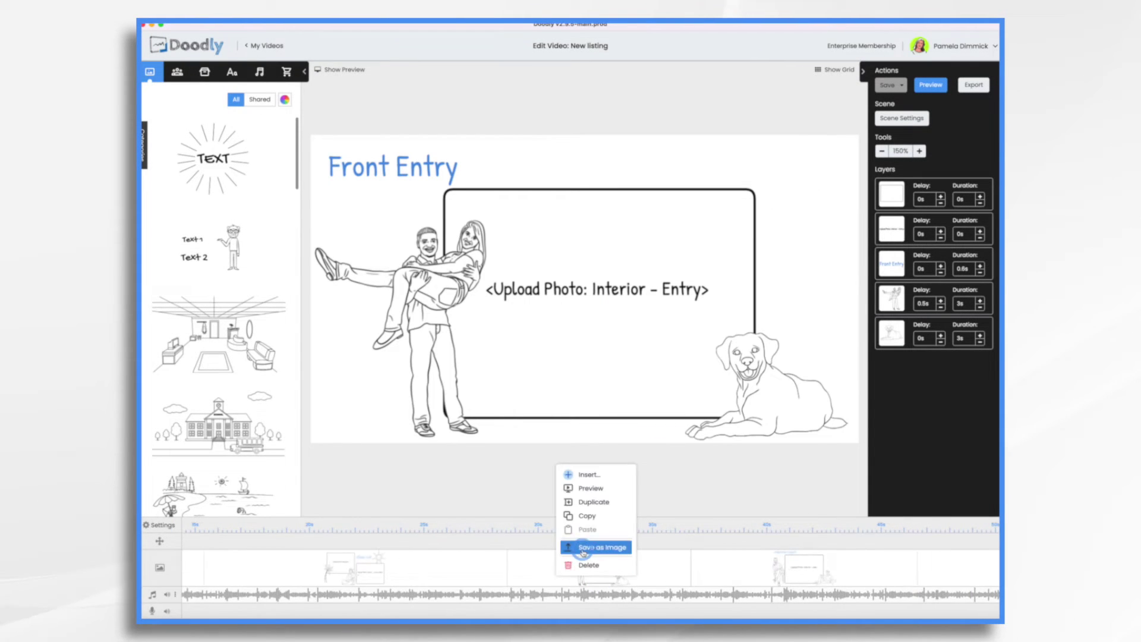
{"action": "left_click", "coordinate": [655, 425]}
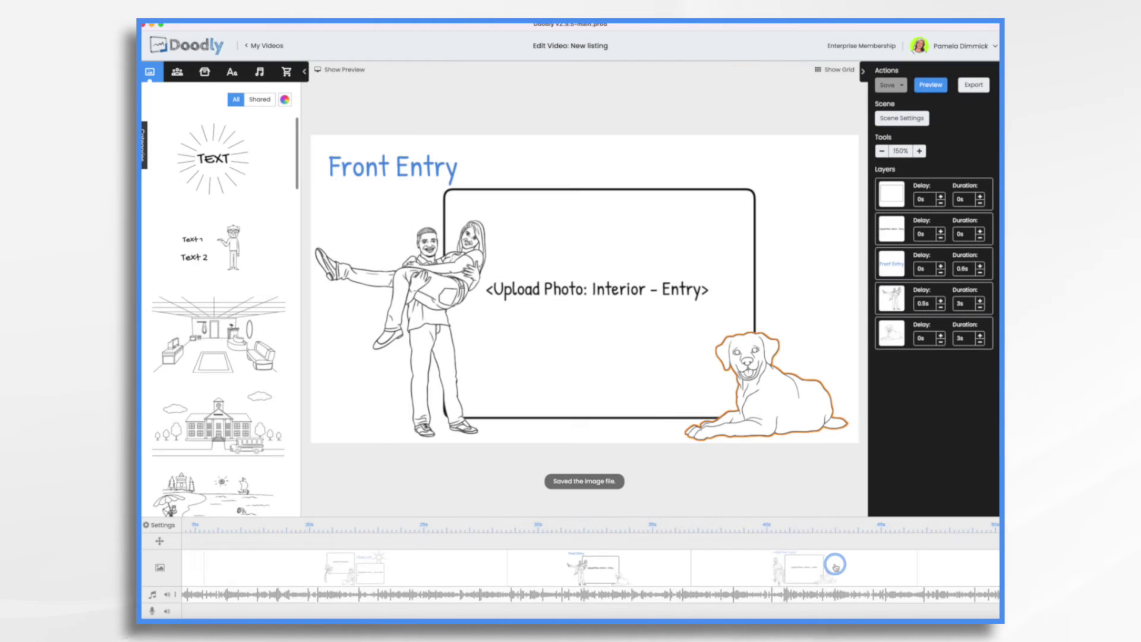
Save the <Adjective> Layout, Bedrooms & Bathrooms and <Other Amenities> scenes as images
{"action": "left_click", "coordinate": [835, 565]}
{"action": "right_click", "coordinate": [680, 566]}
{"action": "left_click", "coordinate": [721, 543]}
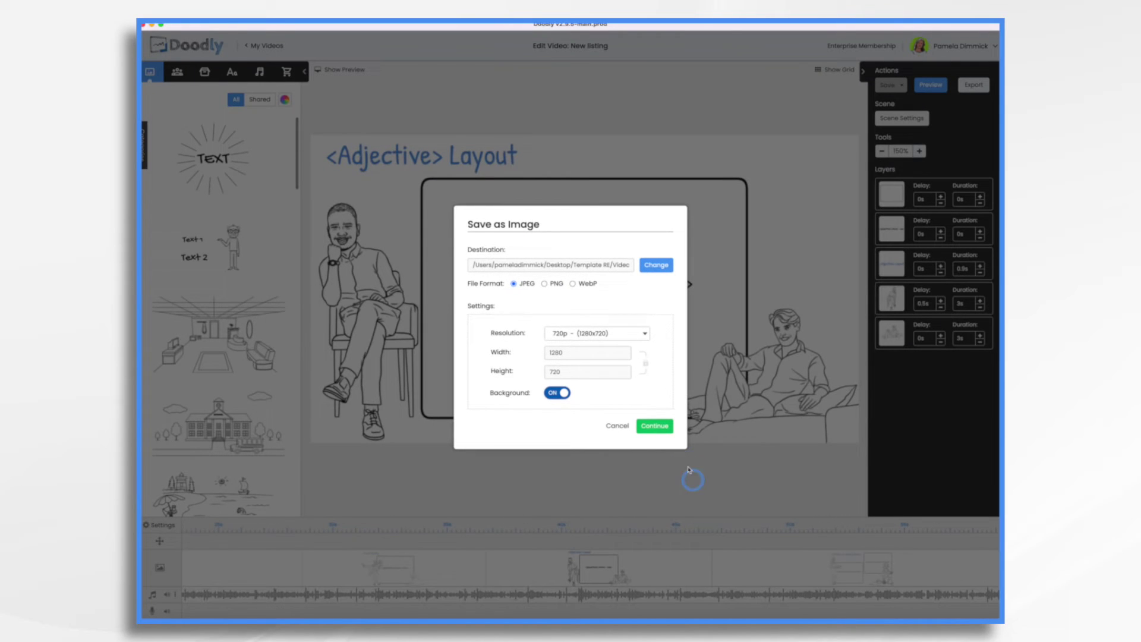
{"action": "left_click", "coordinate": [656, 425]}
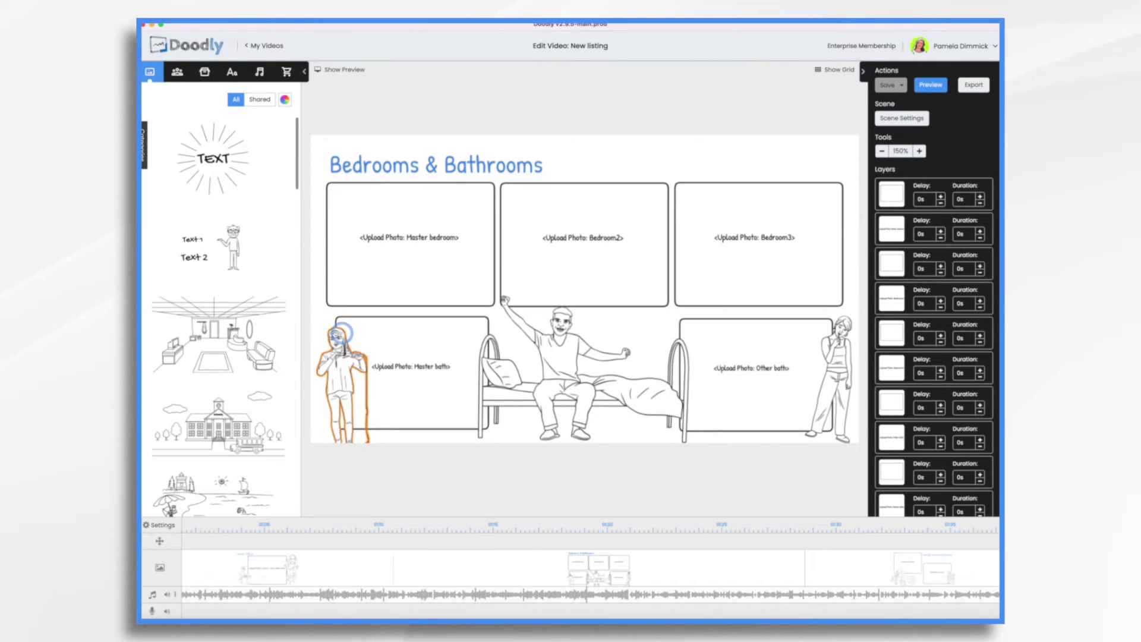
{"action": "right_click", "coordinate": [835, 555]}
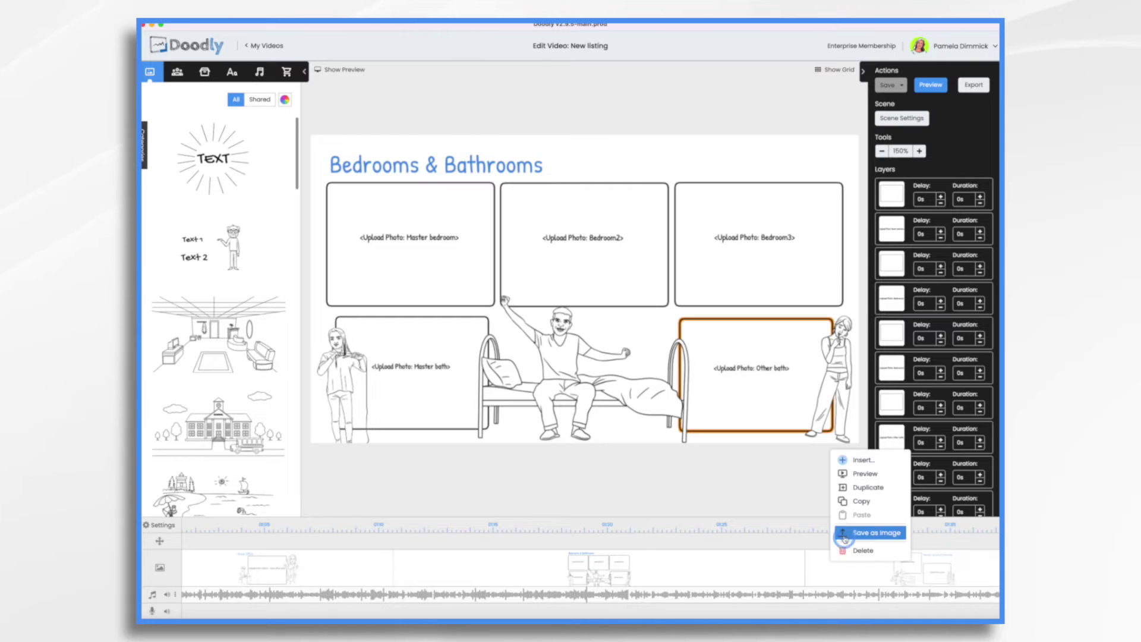
{"action": "left_click", "coordinate": [844, 532]}
{"action": "left_click", "coordinate": [654, 426]}
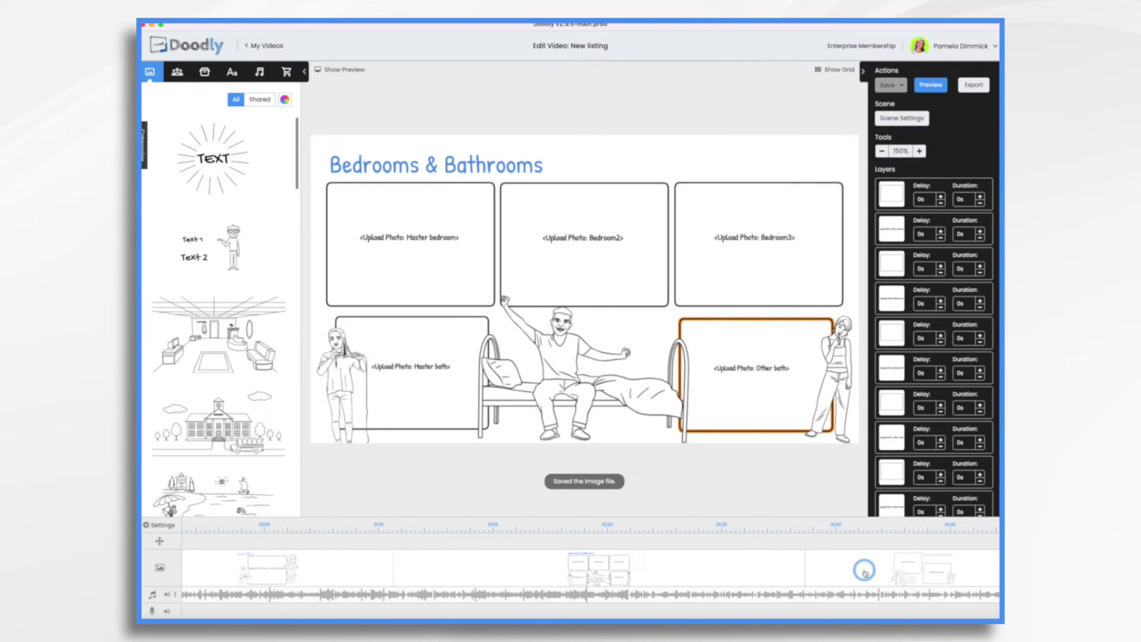
{"action": "left_click", "coordinate": [700, 572]}
{"action": "right_click", "coordinate": [590, 565]}
{"action": "left_click", "coordinate": [600, 542]}
{"action": "left_click", "coordinate": [654, 425]}
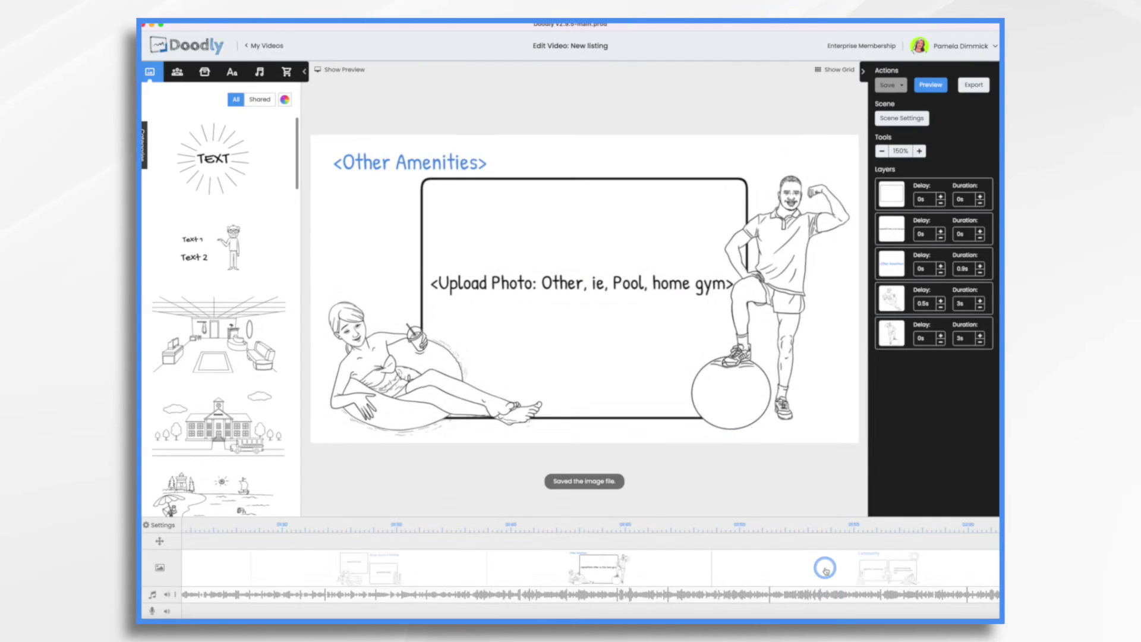
{"action": "left_click", "coordinate": [822, 565]}
Save the Community and final Shown by Appointment Only scenes as images
{"action": "right_click", "coordinate": [695, 574]}
{"action": "left_click", "coordinate": [713, 547]}
{"action": "left_click", "coordinate": [654, 425]}
{"action": "left_click", "coordinate": [879, 567]}
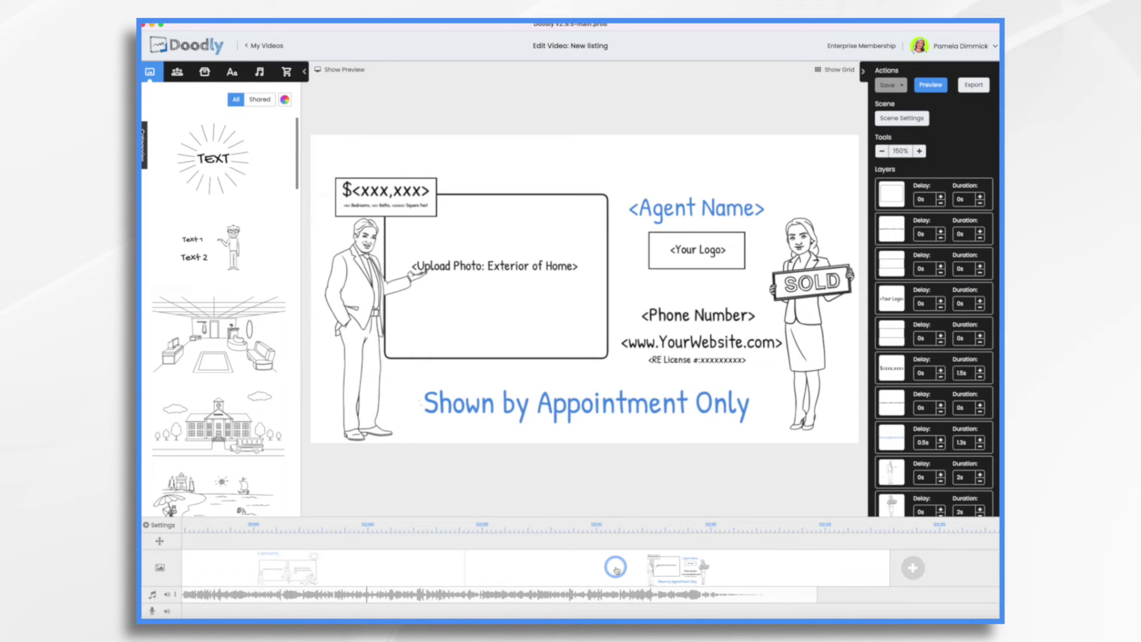
{"action": "right_click", "coordinate": [622, 564]}
{"action": "left_click", "coordinate": [634, 543]}
{"action": "left_click", "coordinate": [656, 426]}
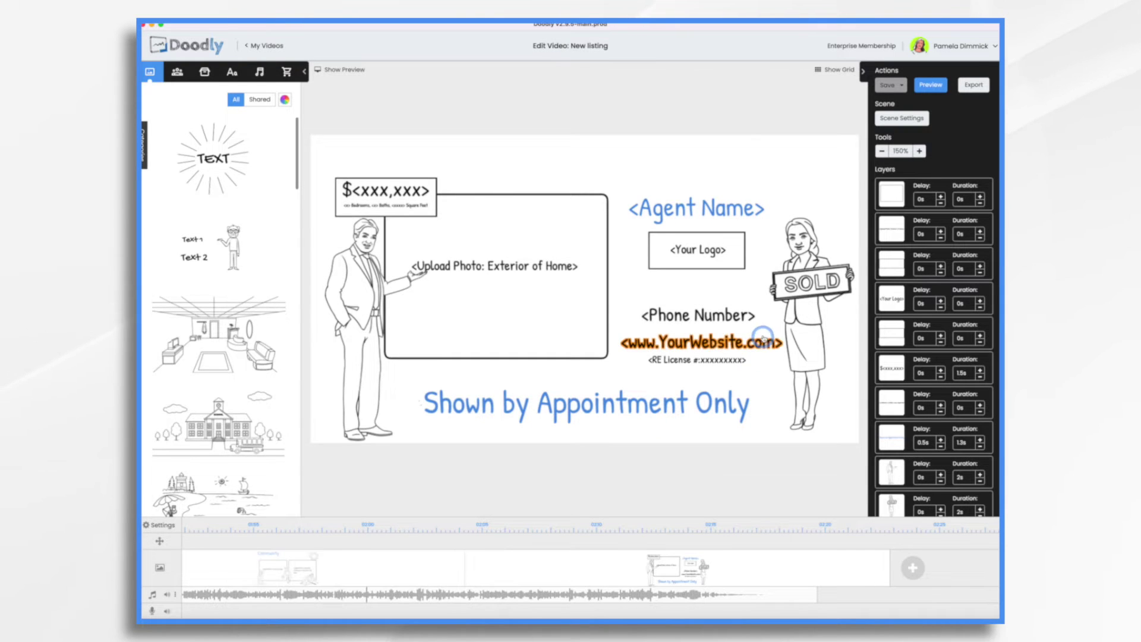
{"action": "left_click", "coordinate": [414, 212]}
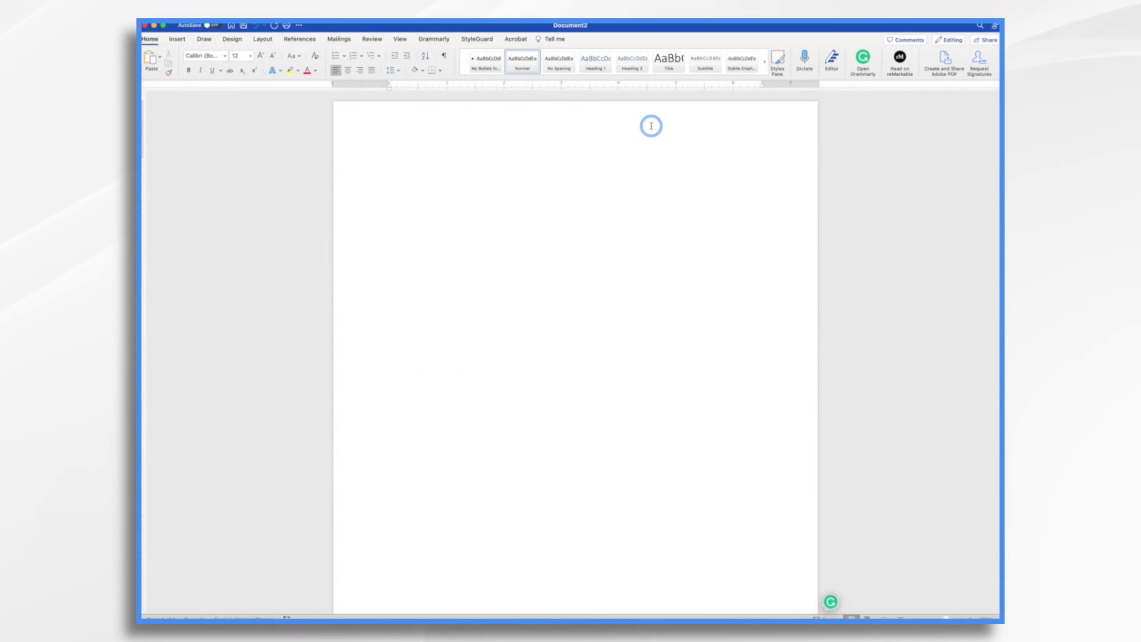
Type the heading 'Rough Draft New Listing Video' and give it the Title style
{"action": "type", "text": "Rough Draft New Listing Video"}
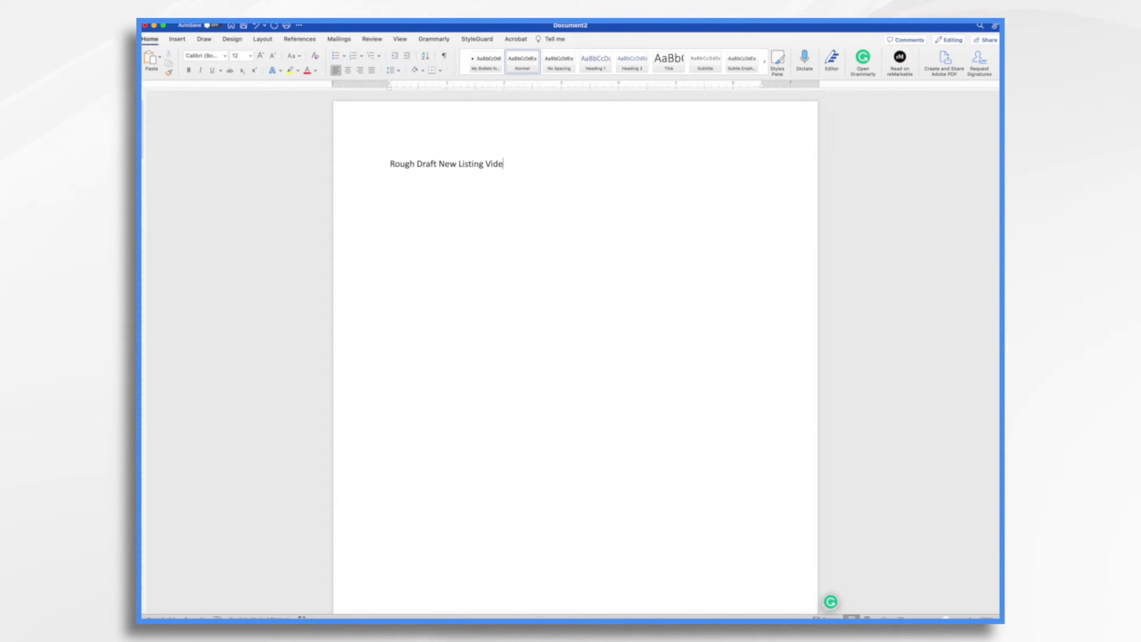
{"action": "left_click", "coordinate": [669, 59]}
{"action": "key", "text": "Return"}
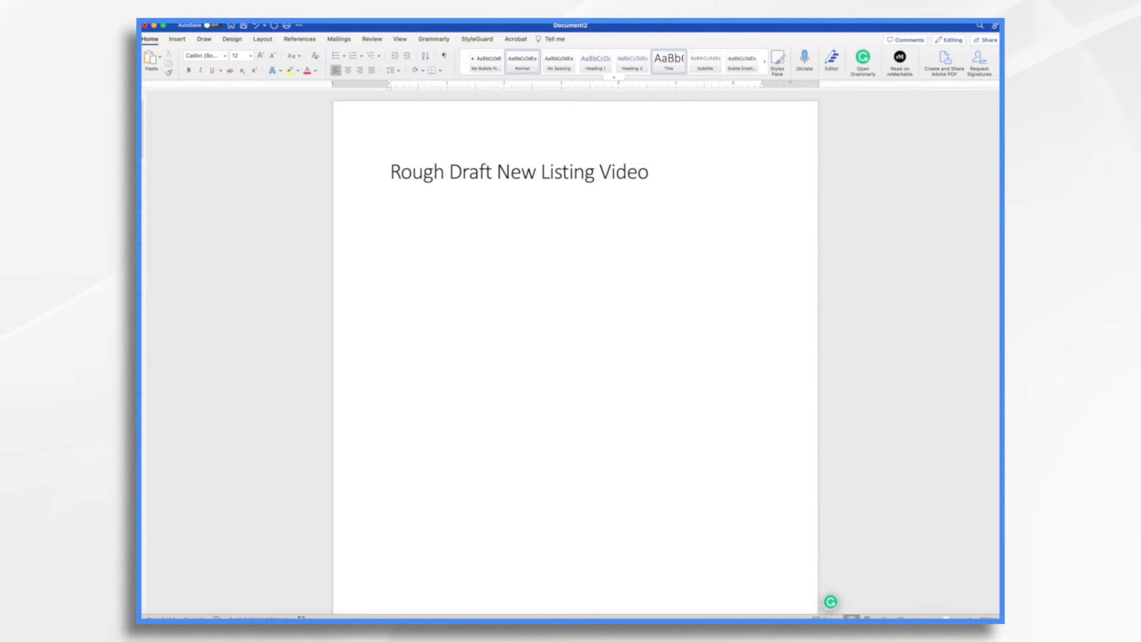
Insert a two-column, seven-row table below the title
{"action": "left_click", "coordinate": [428, 213]}
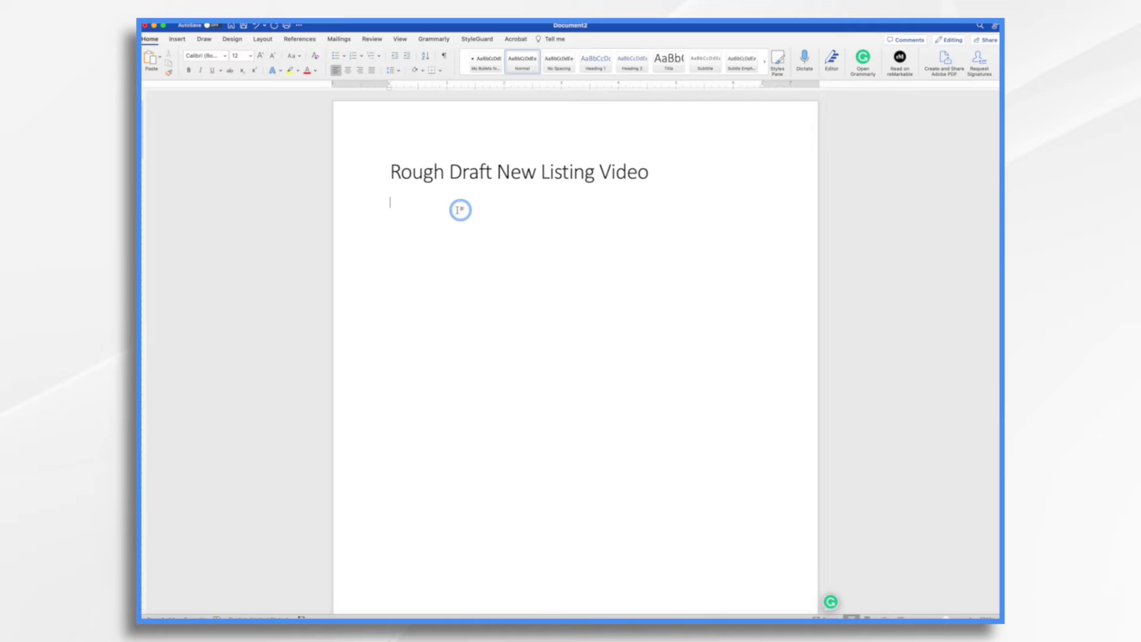
{"action": "left_click", "coordinate": [178, 39]}
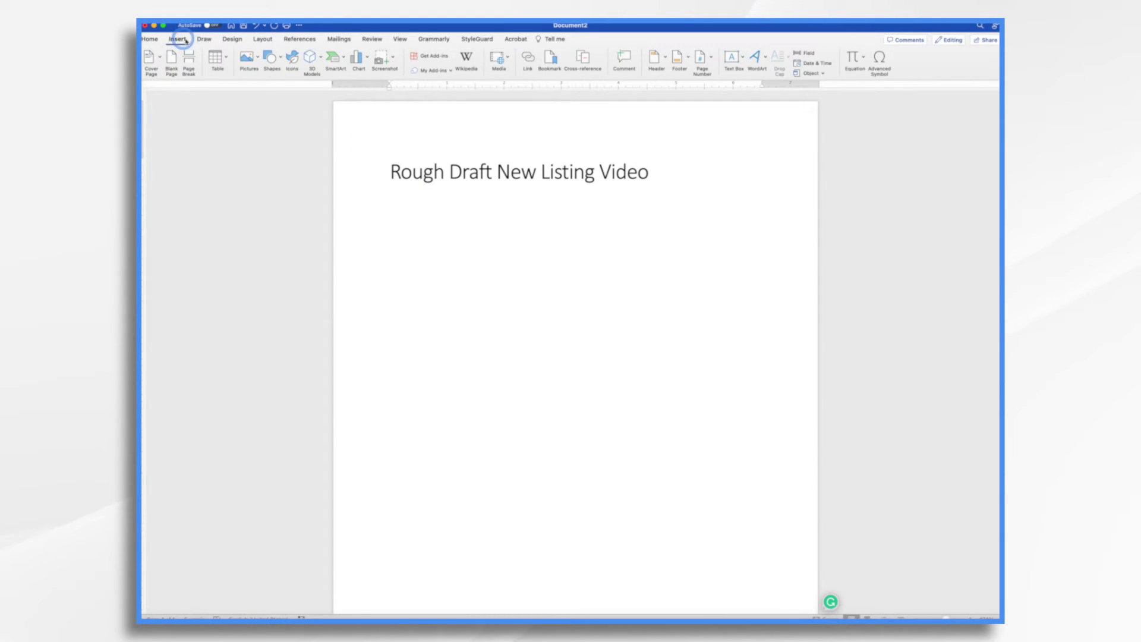
{"action": "left_click", "coordinate": [224, 58]}
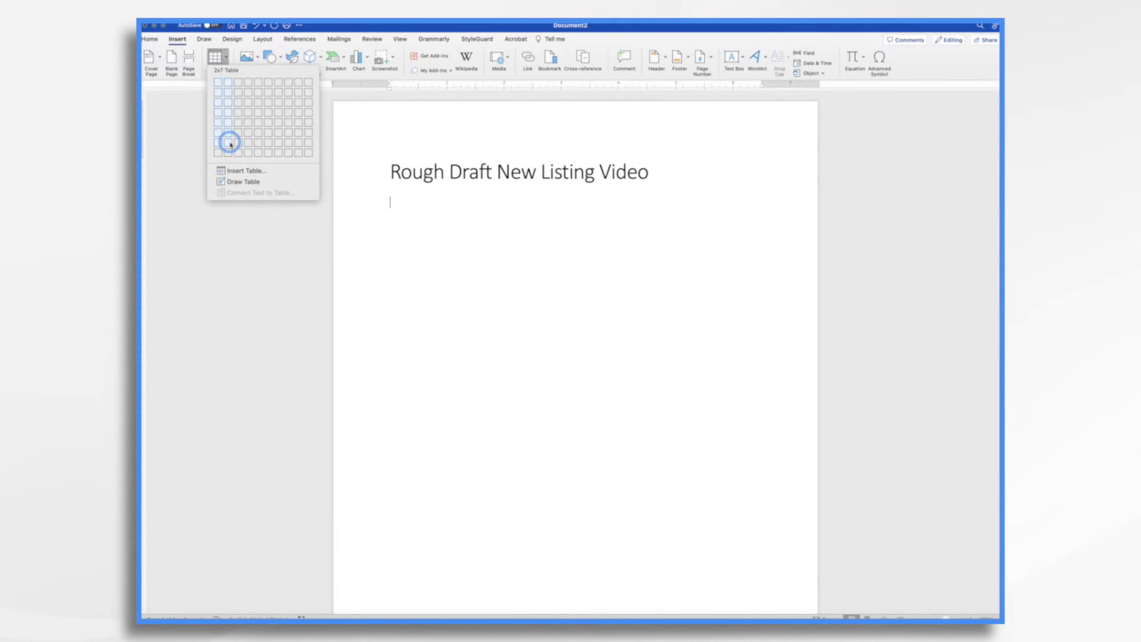
{"action": "left_click", "coordinate": [230, 144]}
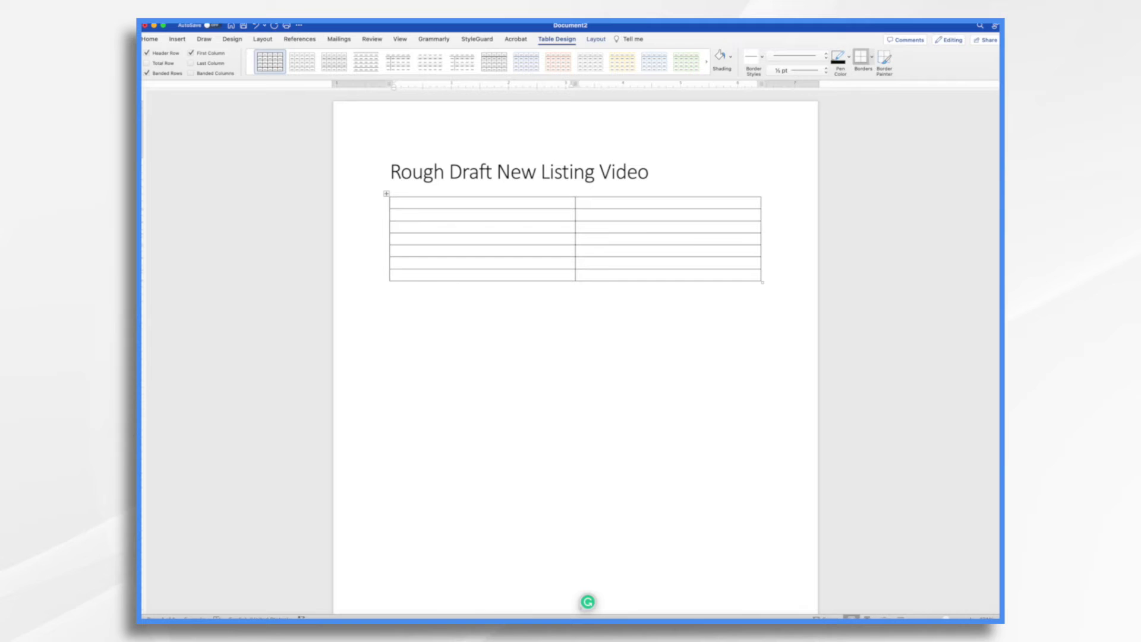
Widen the Template RE file list and drag Scene_1.jpg and Scene_2.jpg into the first two rows
{"action": "key", "text": "super+Tab"}
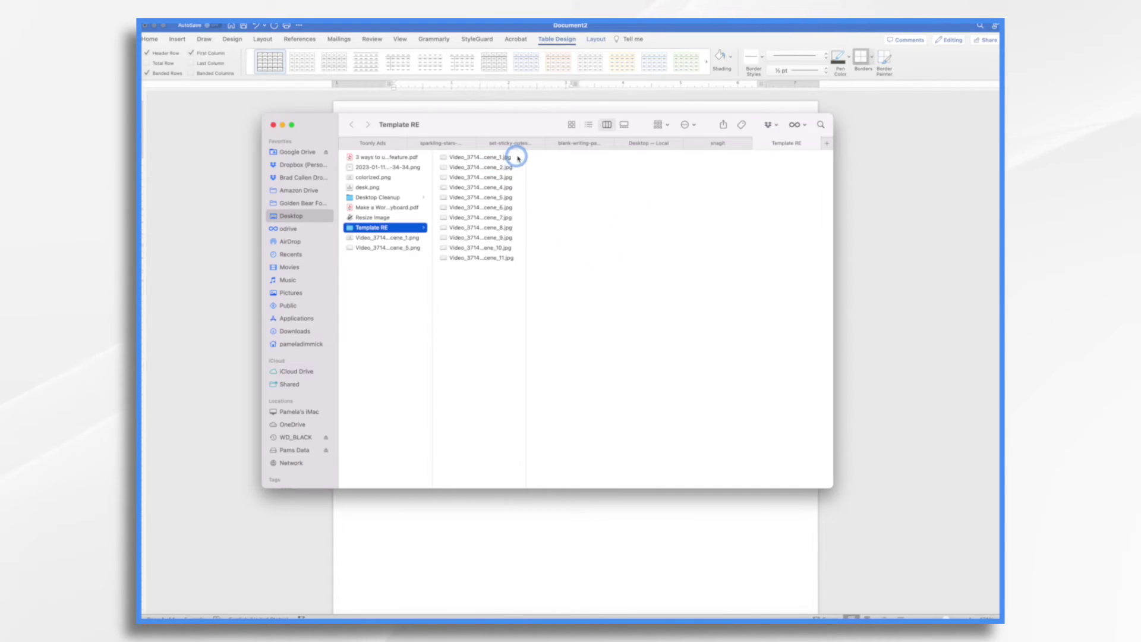
{"action": "left_click_drag", "start_coordinate": [525, 154], "coordinate": [574, 156]}
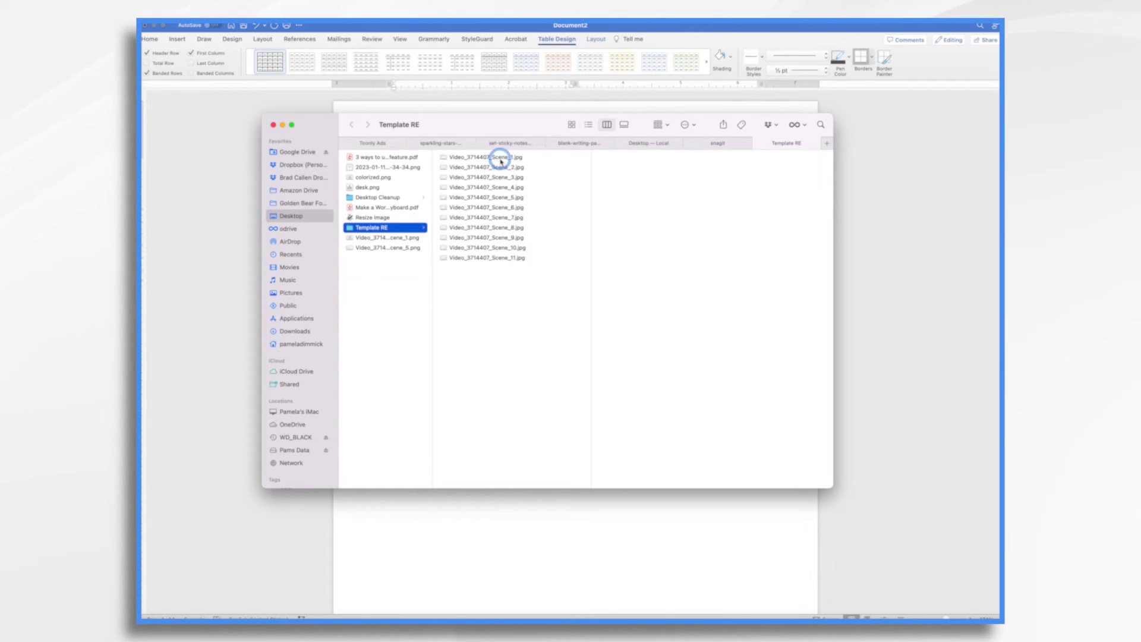
{"action": "left_click_drag", "start_coordinate": [492, 160], "coordinate": [492, 202]}
{"action": "key", "text": "super+Tab"}
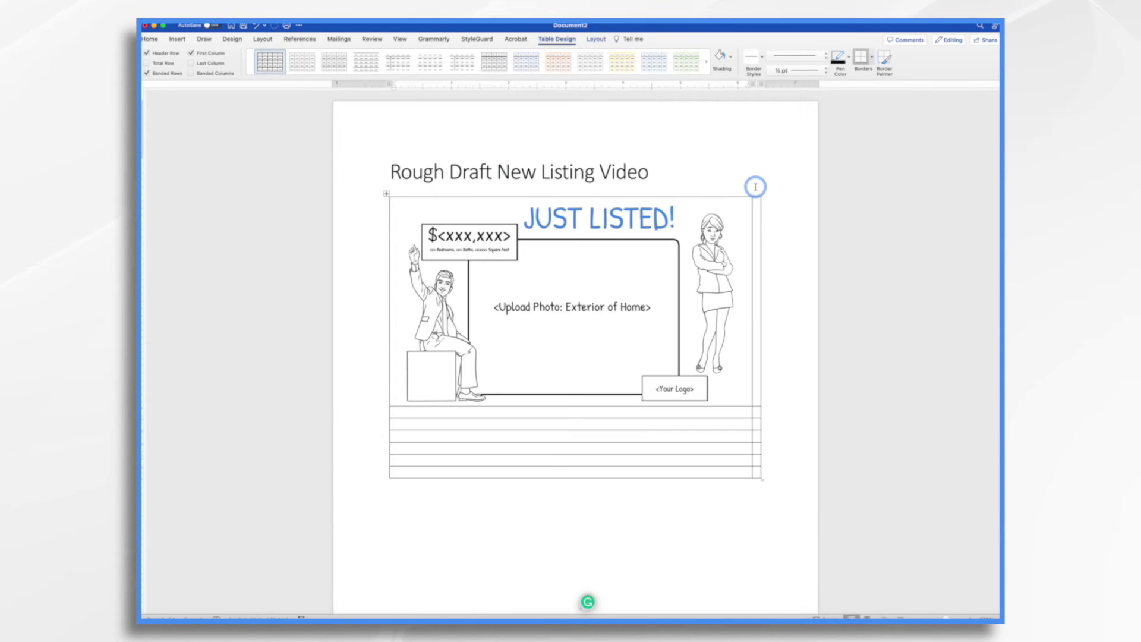
{"action": "key", "text": "super+Tab"}
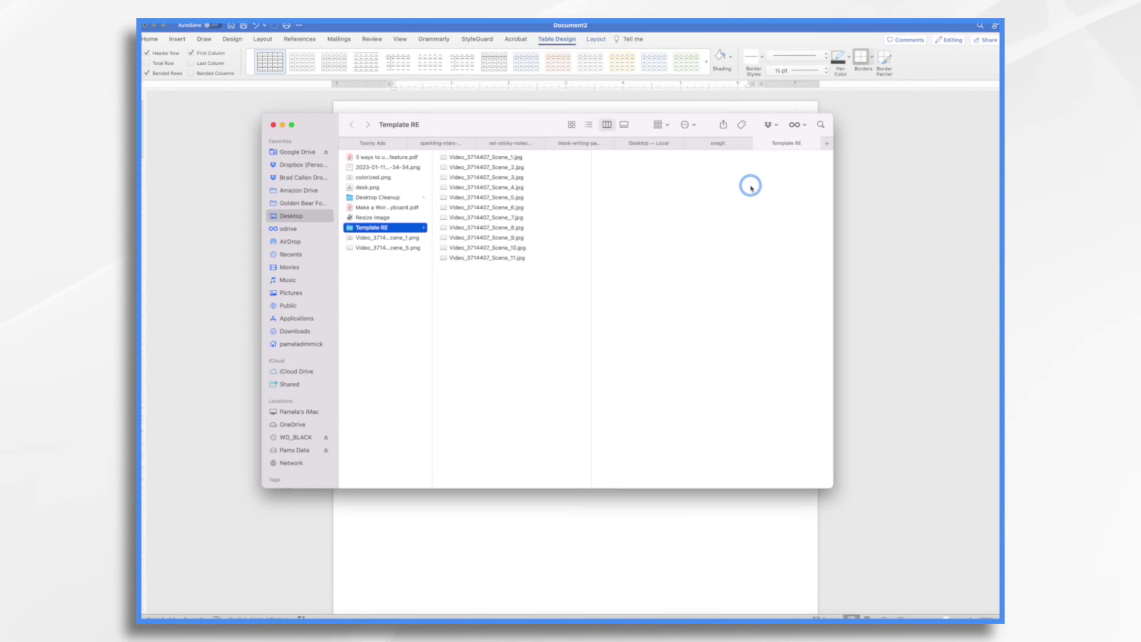
{"action": "left_click", "coordinate": [493, 168]}
{"action": "left_click_drag", "start_coordinate": [494, 168], "coordinate": [537, 414]}
{"action": "key", "text": "super+Tab"}
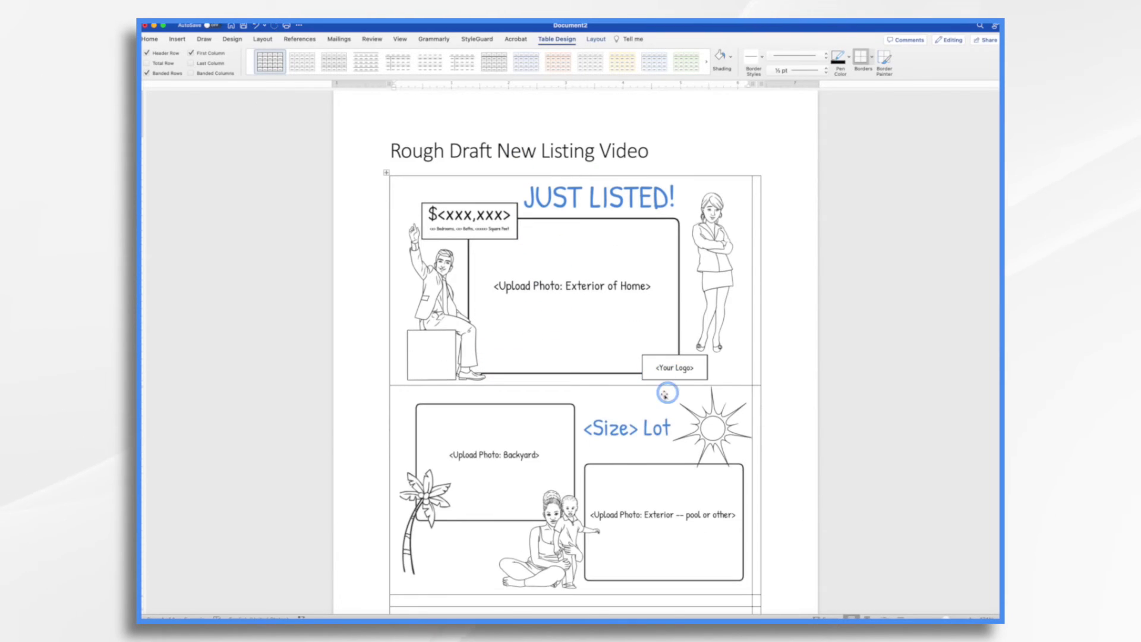
Drag Scene_3.jpg and Scene_4.jpg into the next table rows
{"action": "scroll", "coordinate": [641, 425], "scroll_direction": "down", "scroll_amount": 5}
{"action": "key", "text": "super+Tab"}
{"action": "left_click", "coordinate": [499, 179]}
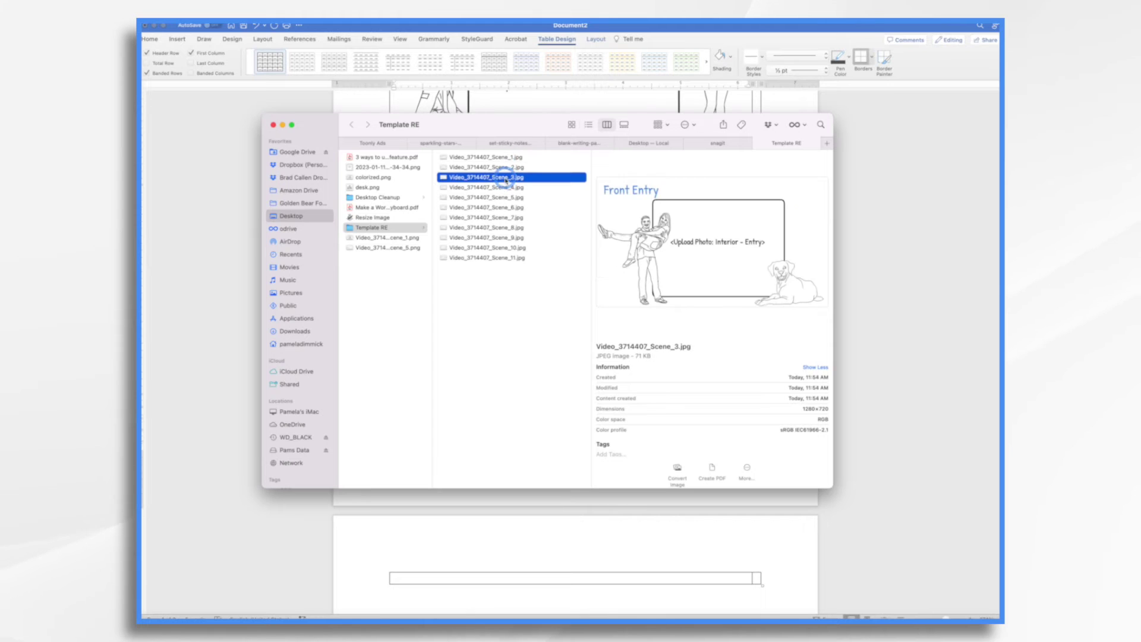
{"action": "left_click_drag", "start_coordinate": [499, 178], "coordinate": [544, 399]}
{"action": "key", "text": "super+Tab"}
{"action": "scroll", "coordinate": [544, 400], "scroll_direction": "down", "scroll_amount": 5}
{"action": "key", "text": "super+Tab"}
{"action": "left_click", "coordinate": [486, 187]}
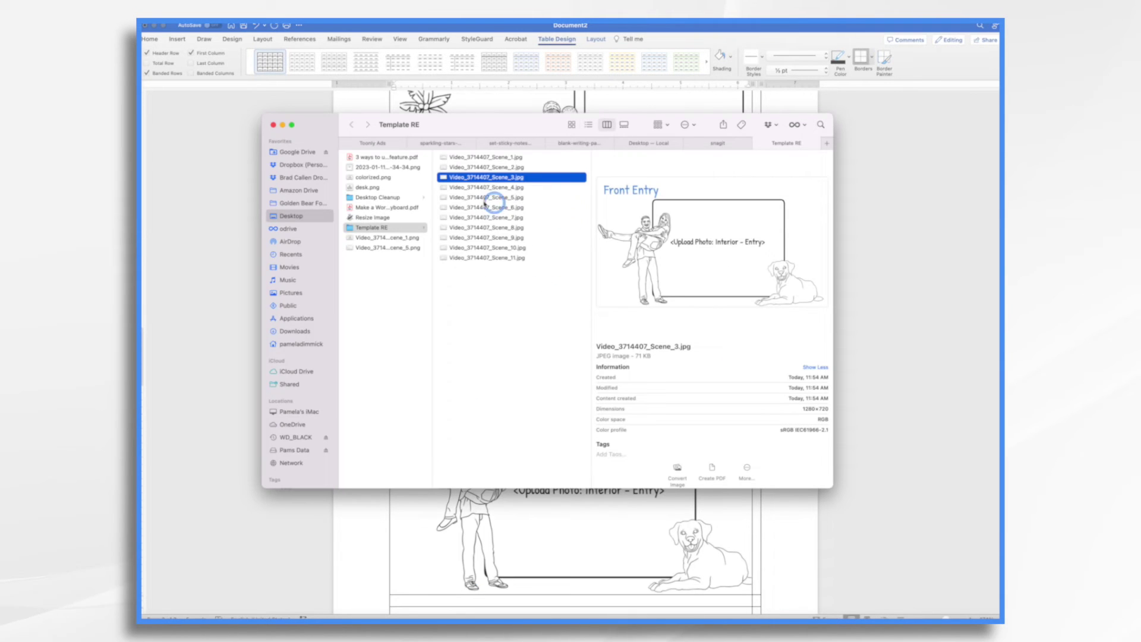
{"action": "left_click_drag", "start_coordinate": [486, 187], "coordinate": [611, 504]}
Drag Scene_5.jpg, Scene_6.jpg and Scene_7.jpg (Bedrooms & Bathrooms) into the following rows
{"action": "key", "text": "super+Tab"}
{"action": "key", "text": "super+Tab"}
{"action": "left_click", "coordinate": [502, 197]}
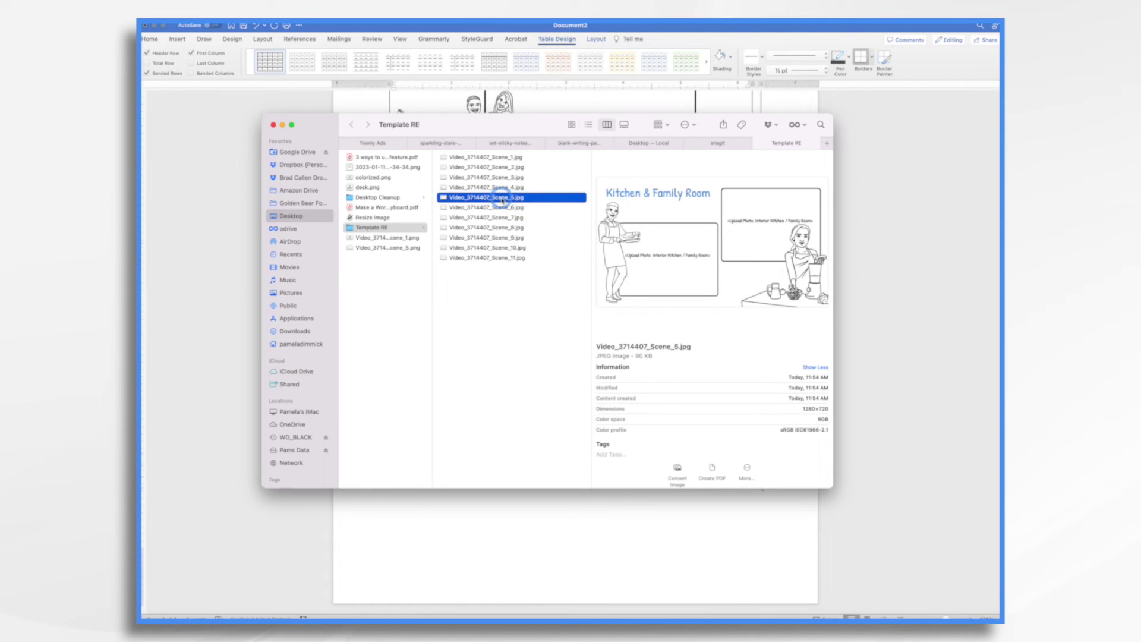
{"action": "left_click_drag", "start_coordinate": [502, 197], "coordinate": [520, 458]}
{"action": "key", "text": "super+Tab"}
{"action": "key", "text": "super+Tab"}
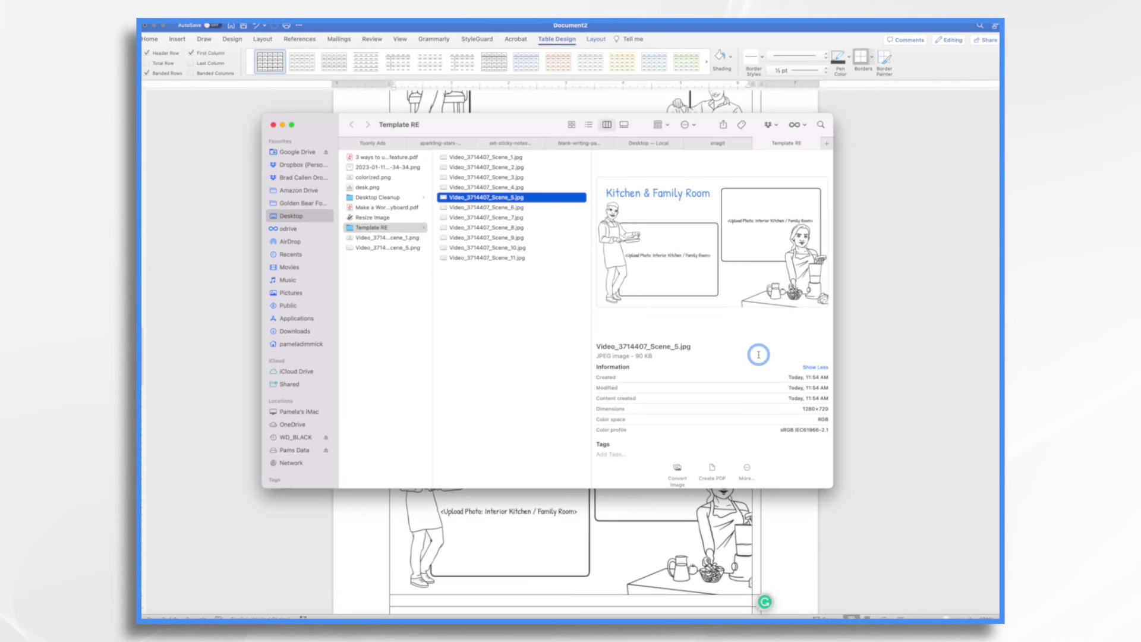
{"action": "left_click", "coordinate": [491, 207]}
{"action": "left_click_drag", "start_coordinate": [491, 207], "coordinate": [583, 489]}
{"action": "key", "text": "super+Tab"}
{"action": "key", "text": "super+Tab"}
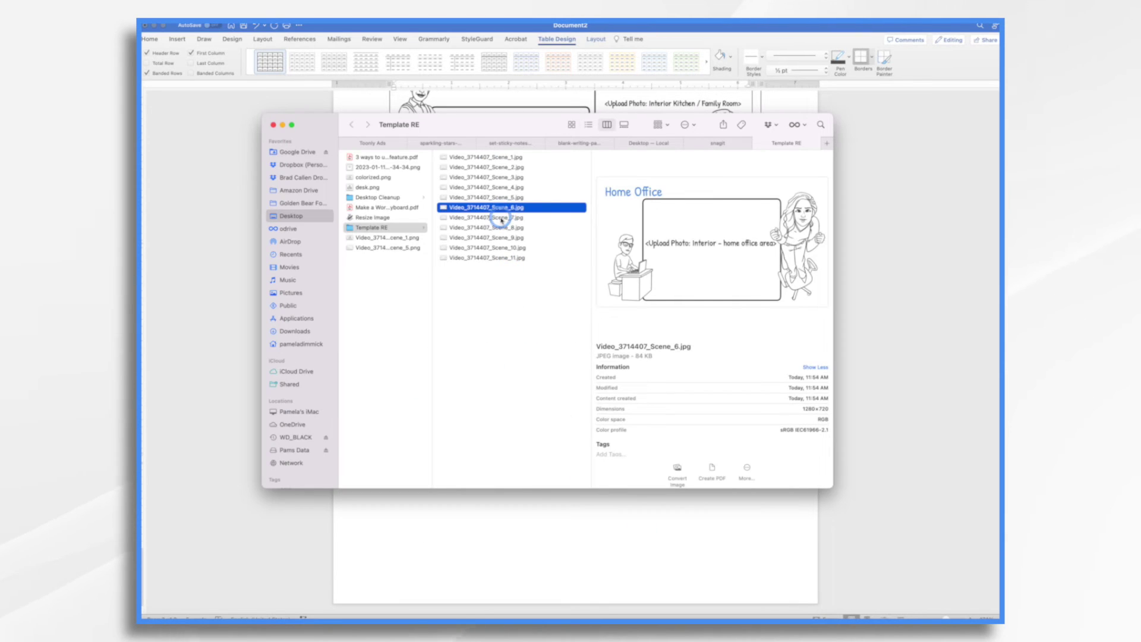
{"action": "left_click_drag", "start_coordinate": [502, 218], "coordinate": [649, 462]}
{"action": "key", "text": "super+Tab"}
{"action": "scroll", "coordinate": [649, 462], "scroll_direction": "down", "scroll_amount": 6}
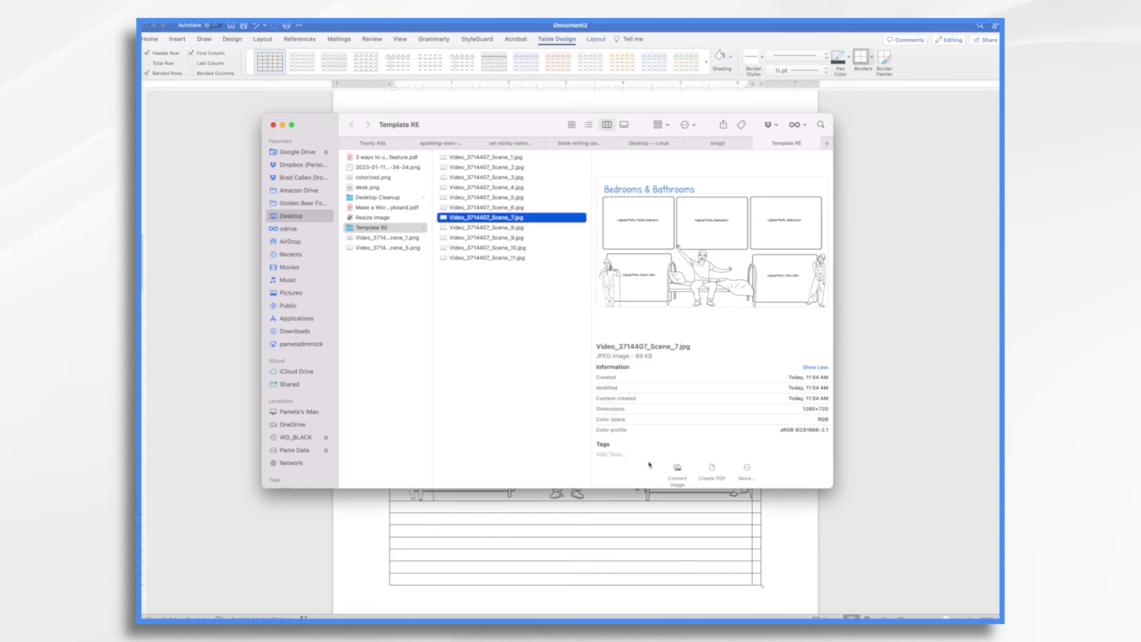
Select the bedrooms, kitchen and Home Office pictures and shrink the Home Office image into the left column
{"action": "left_click", "coordinate": [578, 268]}
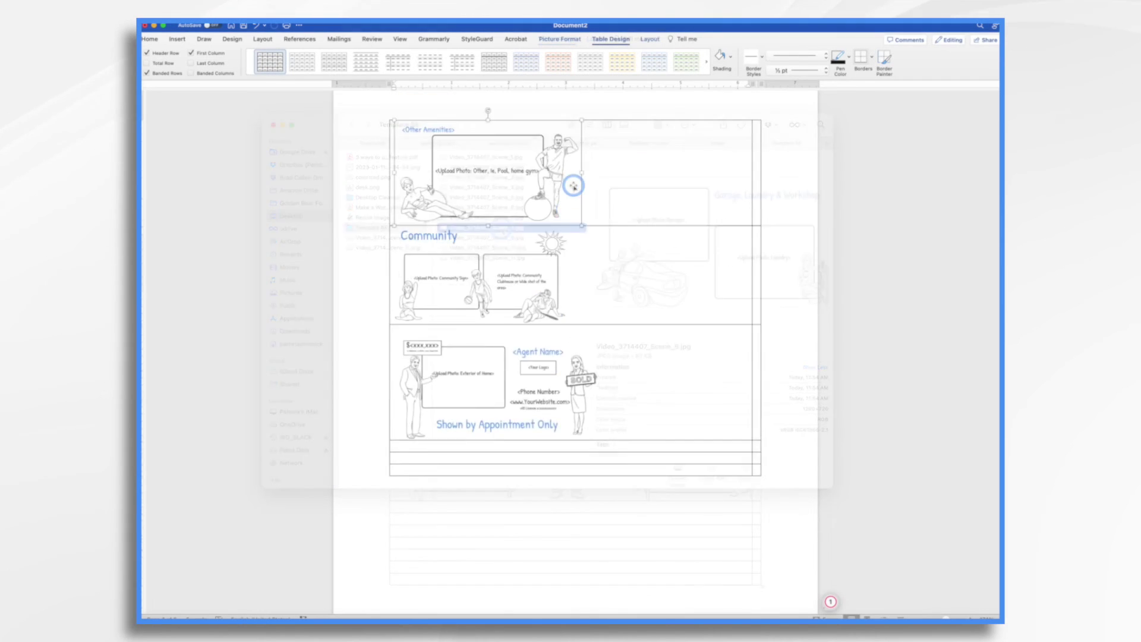
{"action": "scroll", "coordinate": [680, 295], "scroll_direction": "up", "scroll_amount": 10}
{"action": "left_click", "coordinate": [767, 274]}
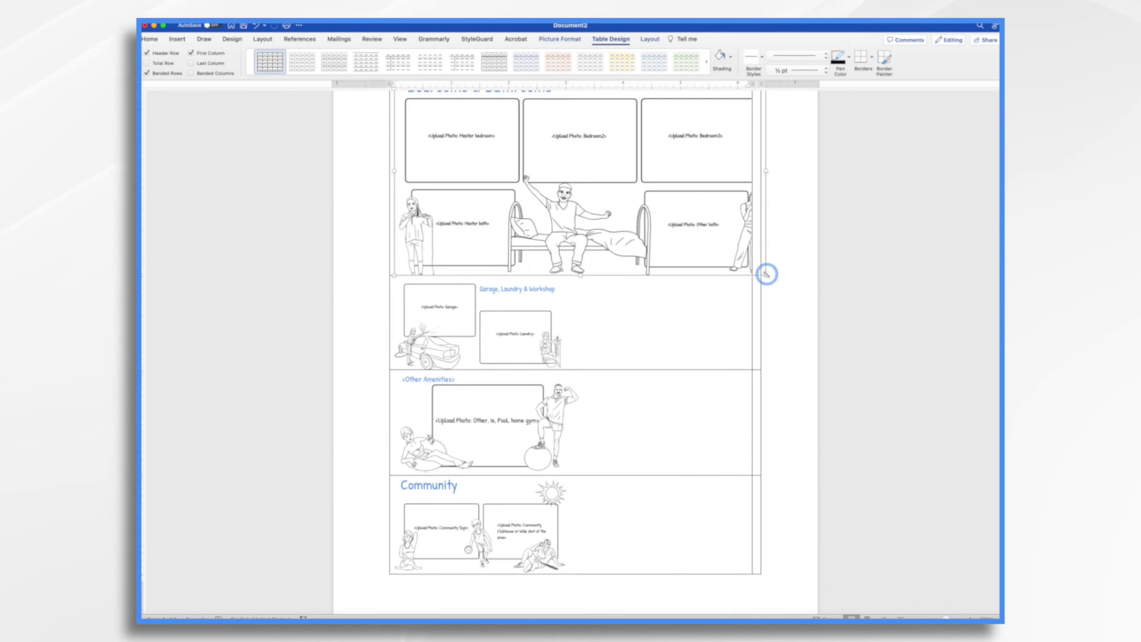
{"action": "scroll", "coordinate": [594, 179], "scroll_direction": "down", "scroll_amount": 15}
{"action": "left_click", "coordinate": [742, 368]}
{"action": "left_click", "coordinate": [663, 294]}
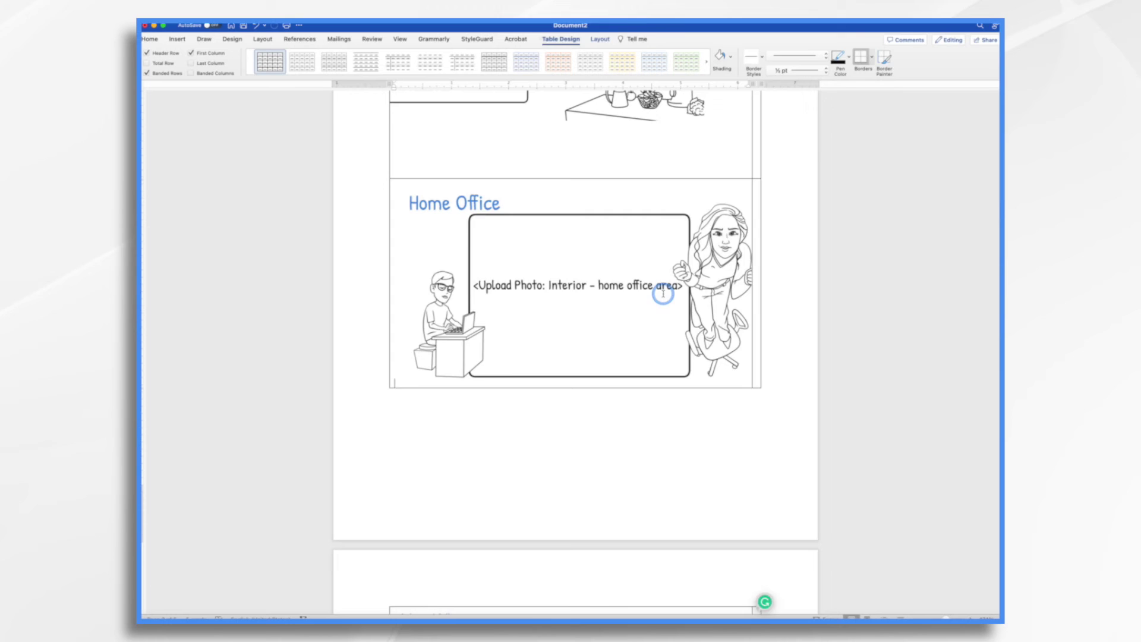
{"action": "left_click", "coordinate": [749, 386]}
{"action": "scroll", "coordinate": [703, 262], "scroll_direction": "up", "scroll_amount": 3}
{"action": "left_click", "coordinate": [704, 228]}
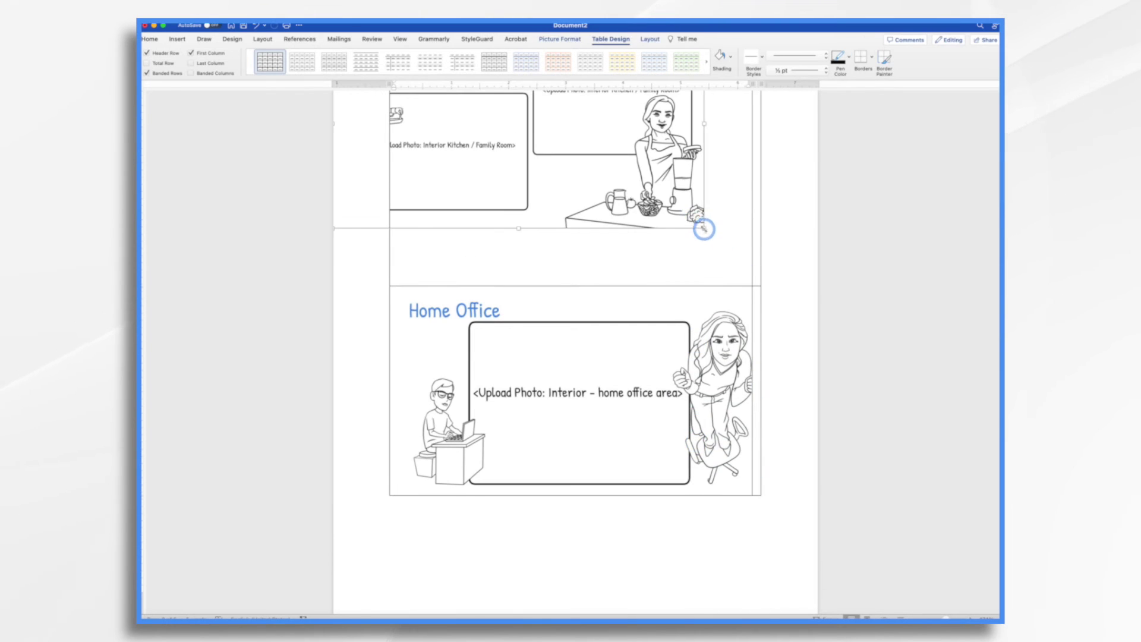
{"action": "scroll", "coordinate": [704, 229], "scroll_direction": "down", "scroll_amount": 3}
{"action": "left_click", "coordinate": [578, 234]}
{"action": "left_click_drag", "start_coordinate": [764, 384], "coordinate": [583, 382]}
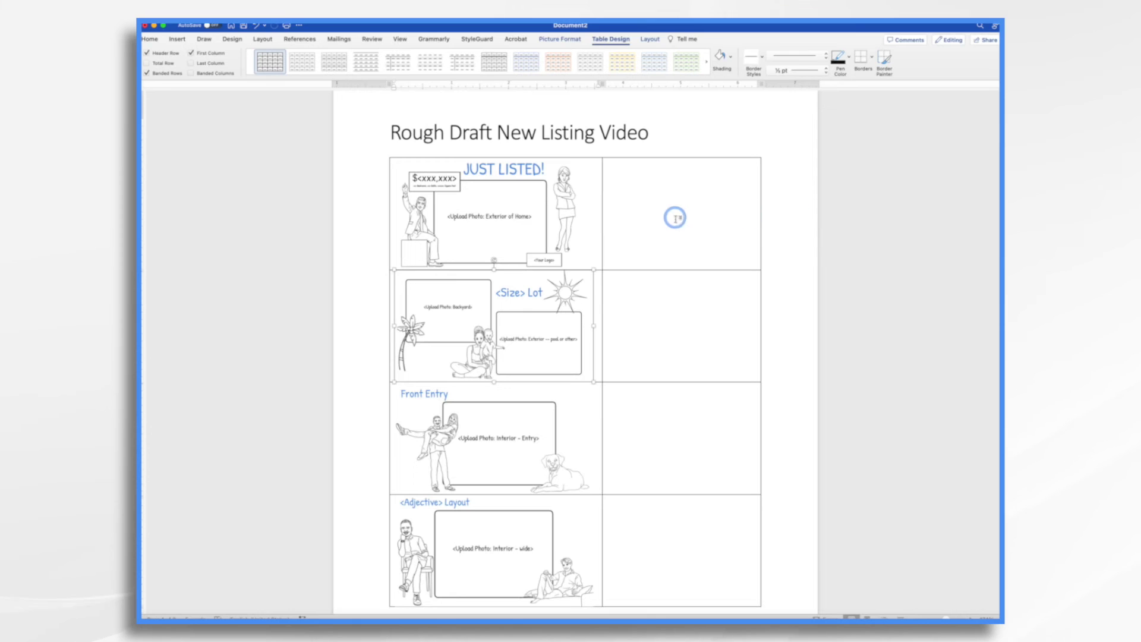
Enter 'FEEDBACK / IDEAS' in the right column's top cell beside the JUST LISTED! scene
{"action": "left_click", "coordinate": [639, 199]}
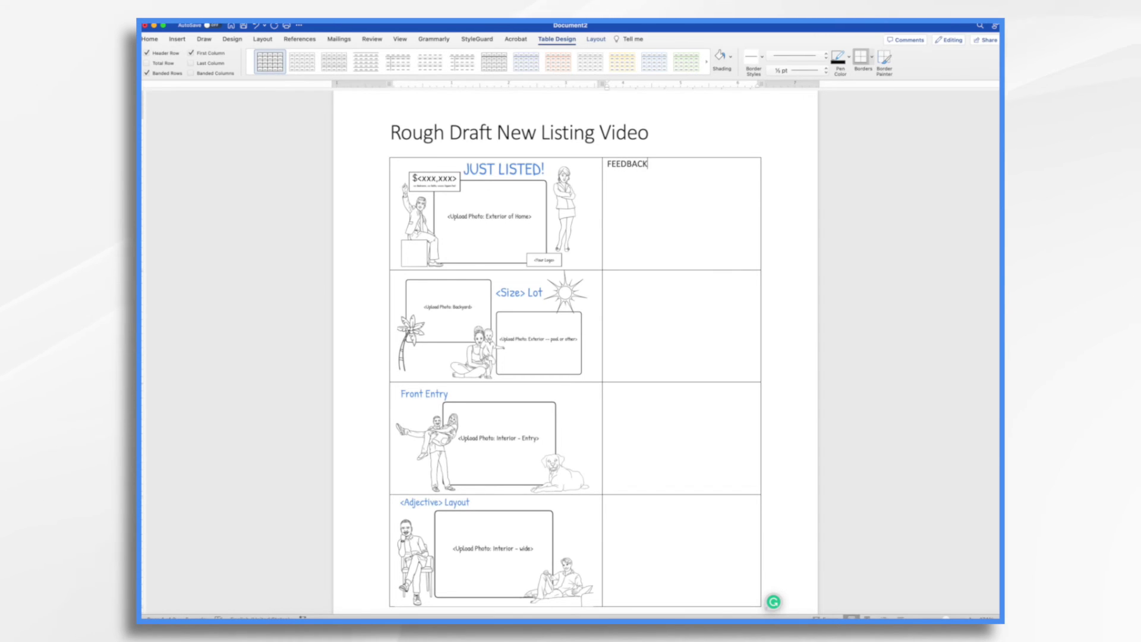
{"action": "type", "text": "/ IDEAS"}
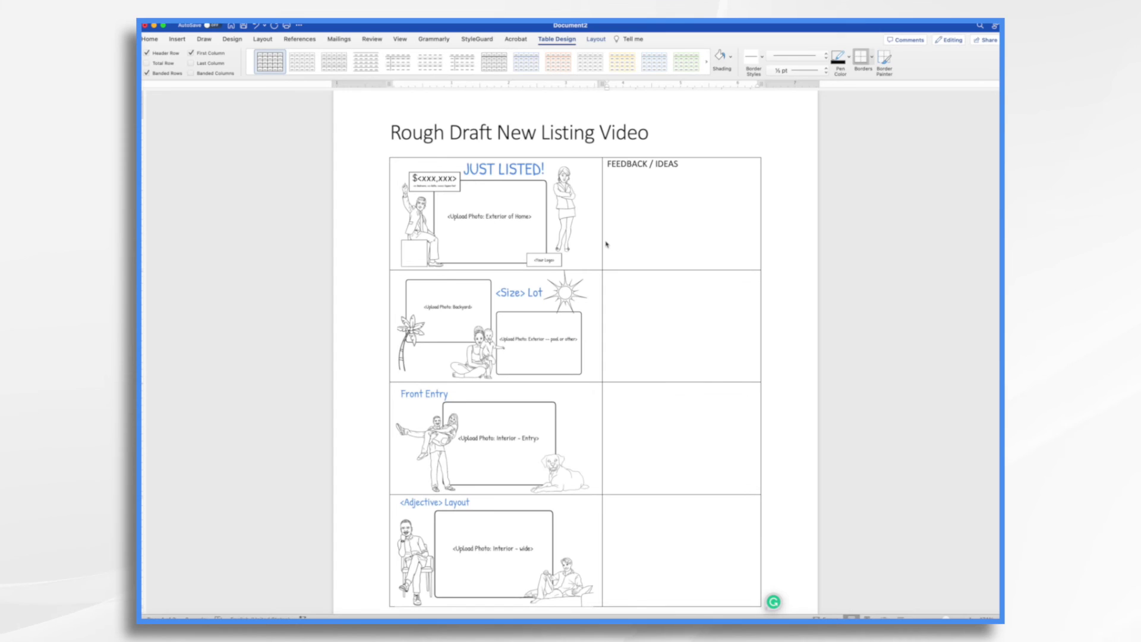
{"action": "left_click", "coordinate": [606, 243]}
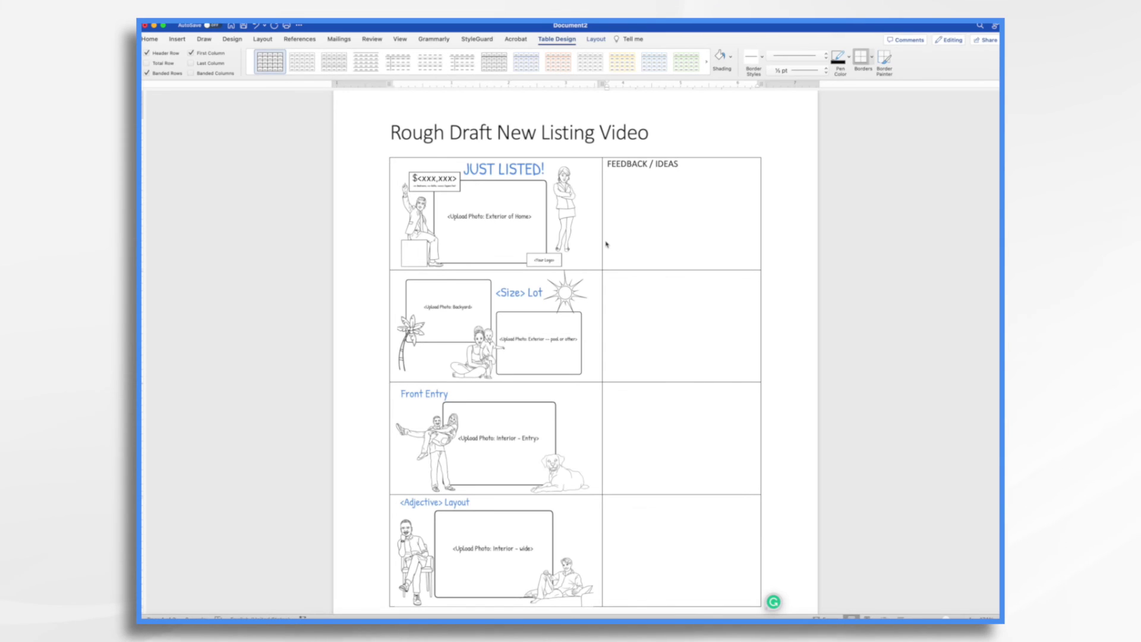